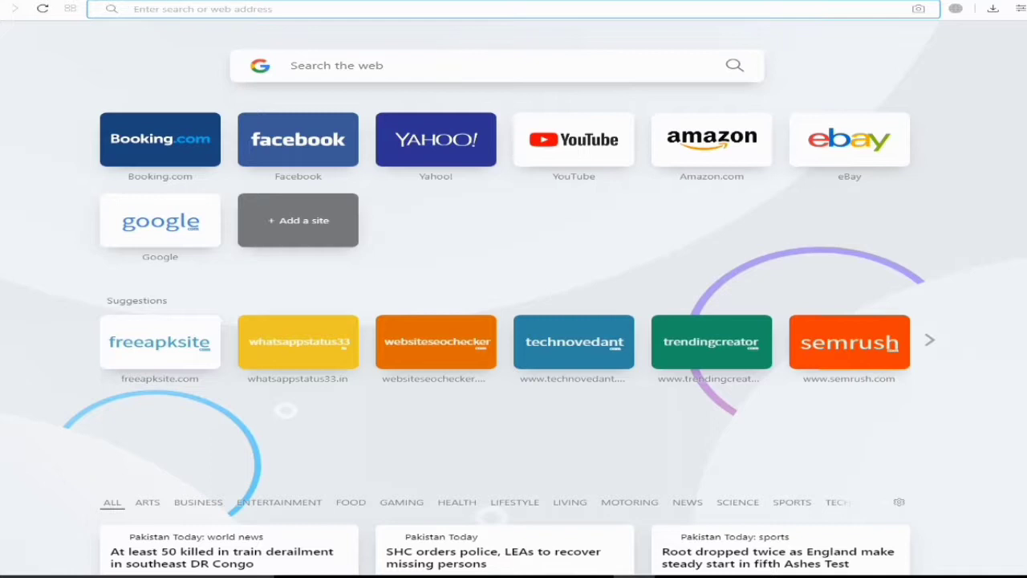
Search Google for 'yello yello' from Opera's address bar
{"action": "type", "text": "ye"}
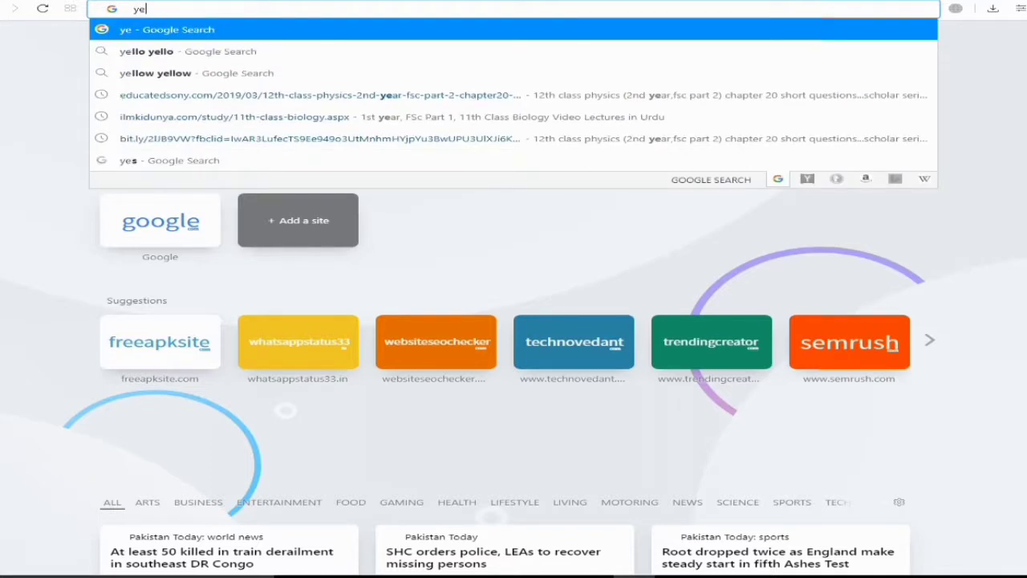
{"action": "type", "text": "llo"}
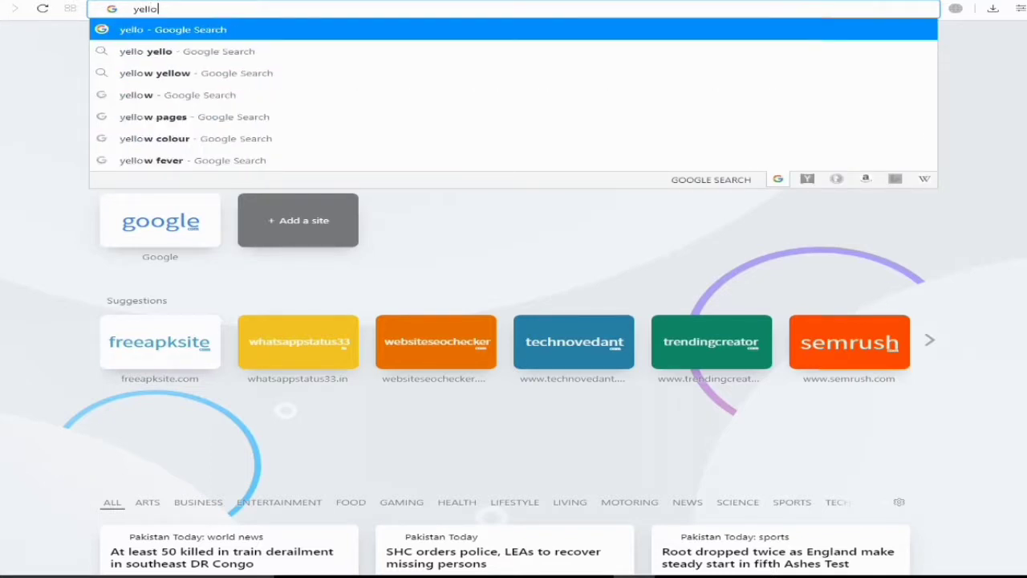
{"action": "left_click", "coordinate": [213, 50]}
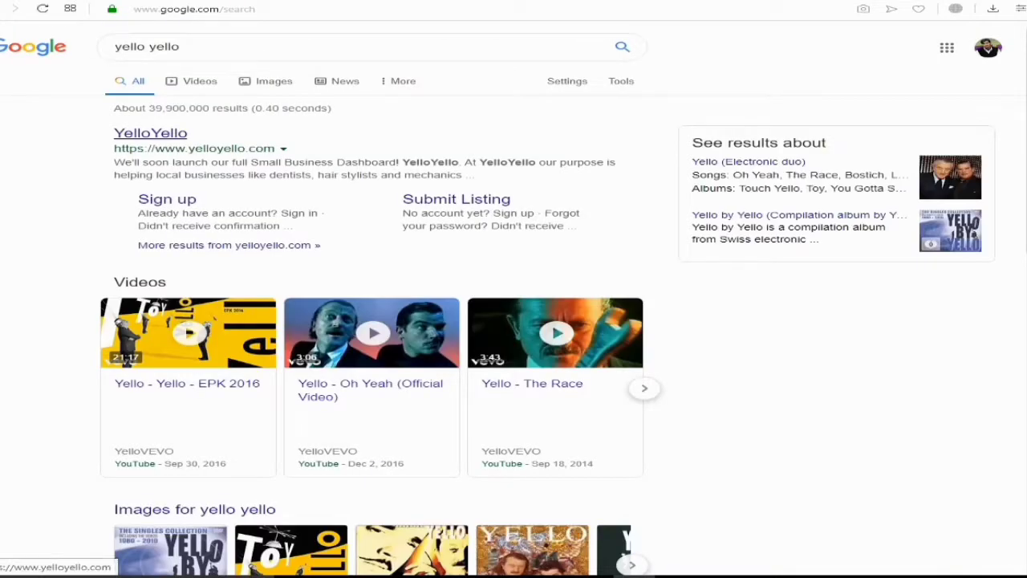
Open the YelloYello site from the results and glance at its Recent Listings
{"action": "left_click", "coordinate": [150, 133]}
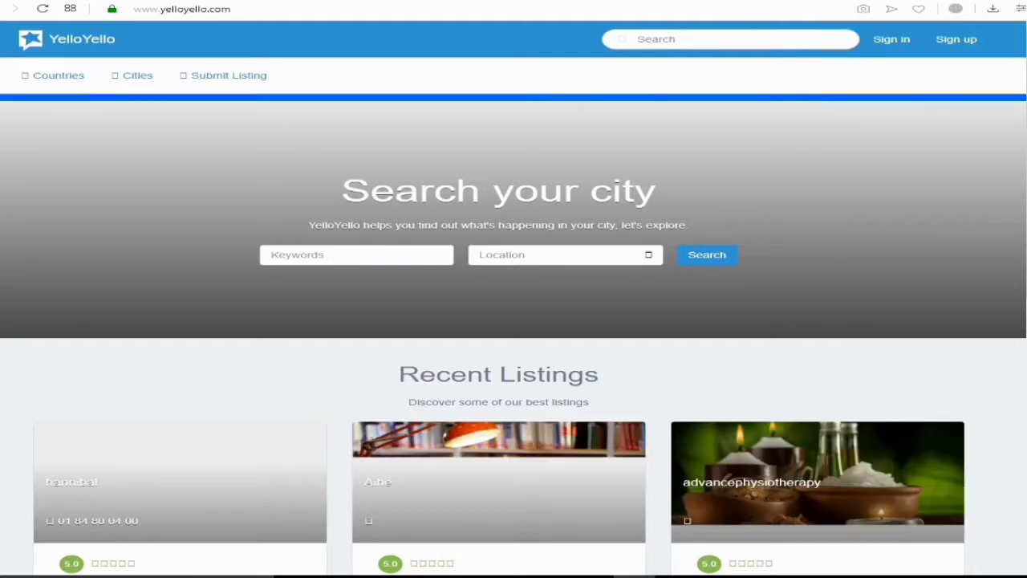
{"action": "scroll", "coordinate": [514, 321], "scroll_direction": "down", "scroll_amount": 3}
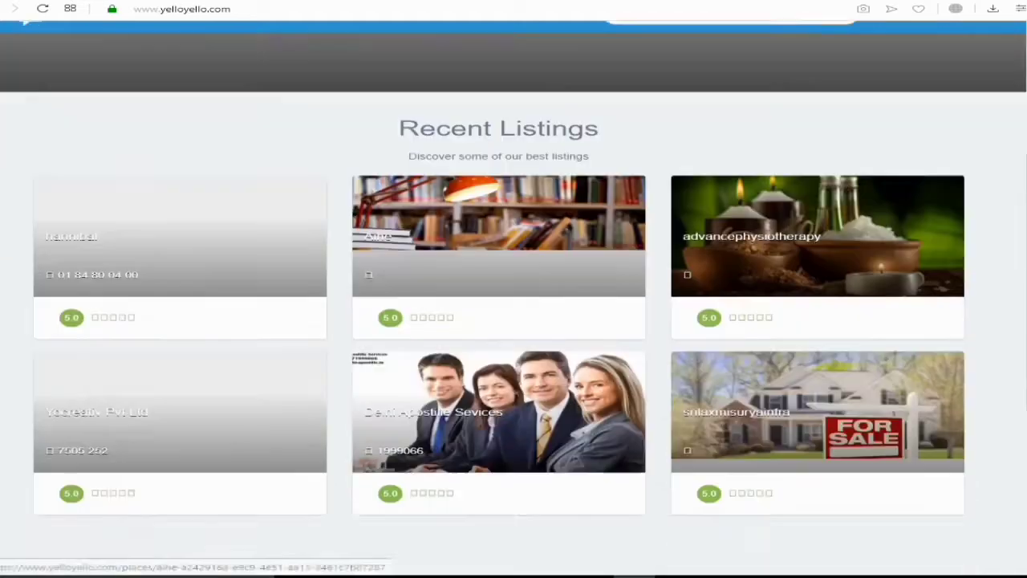
{"action": "scroll", "coordinate": [514, 321], "scroll_direction": "up", "scroll_amount": 3}
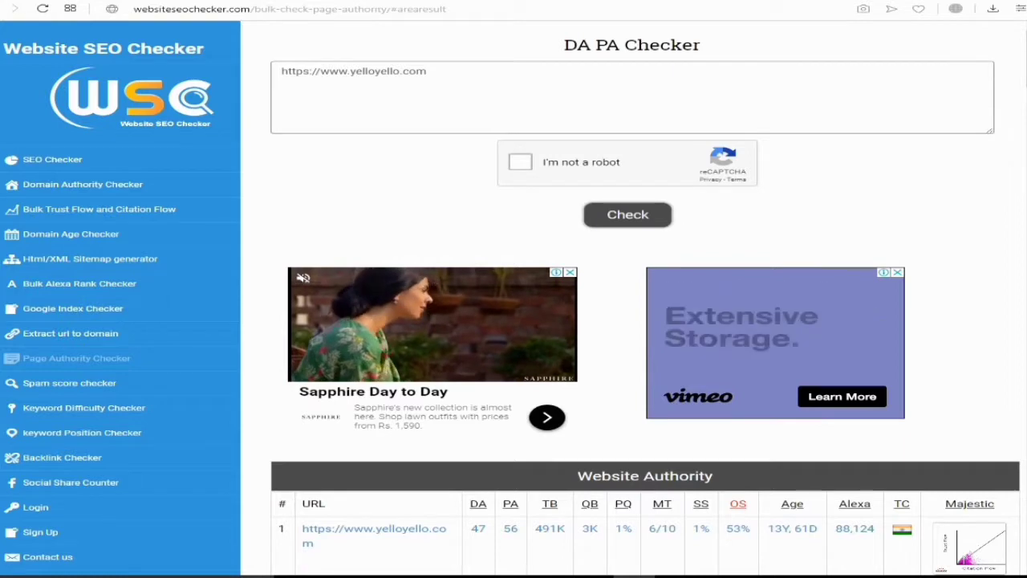
{"action": "scroll", "coordinate": [513, 321], "scroll_direction": "down", "scroll_amount": 3}
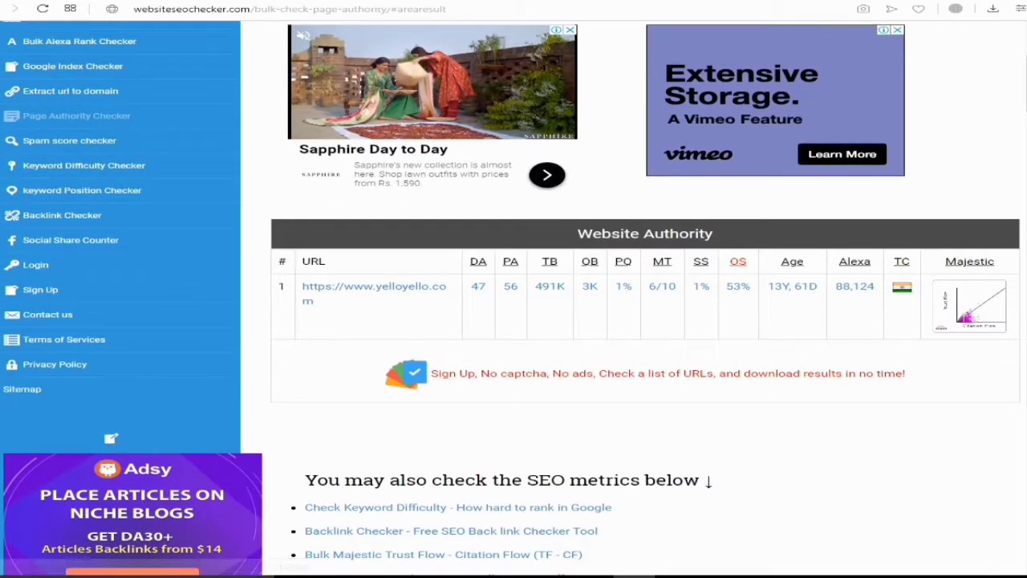
{"action": "scroll", "coordinate": [513, 321], "scroll_direction": "down", "scroll_amount": 2}
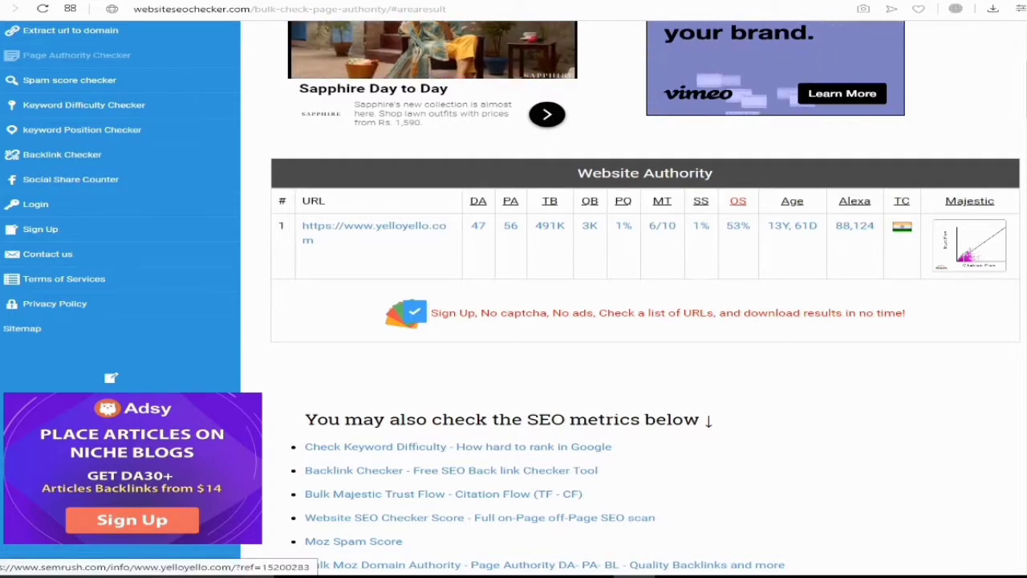
{"action": "scroll", "coordinate": [642, 297], "scroll_direction": "up", "scroll_amount": 3}
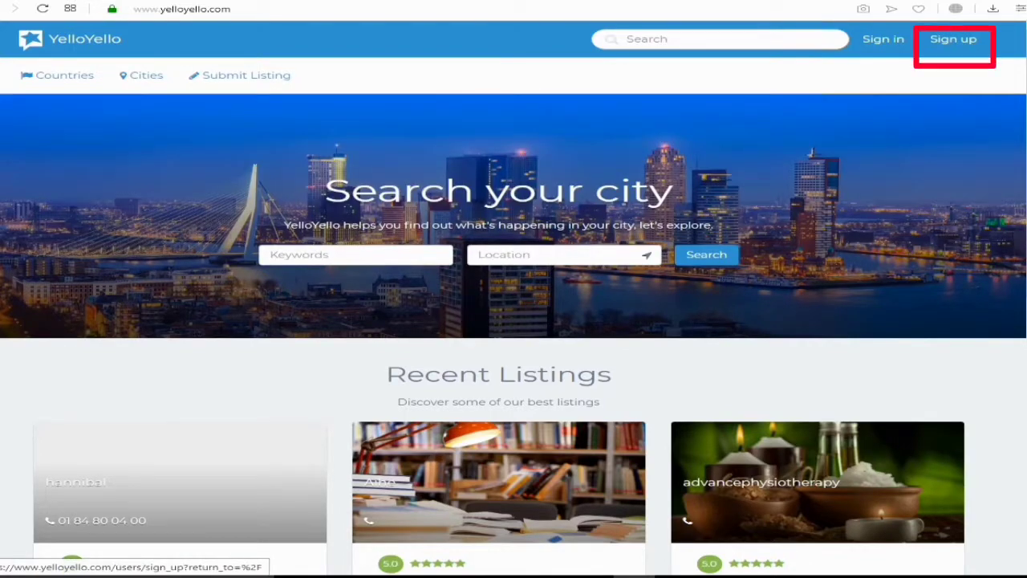
Start a YelloYello sign-up using 'Sign in with Google'
{"action": "left_click", "coordinate": [954, 39]}
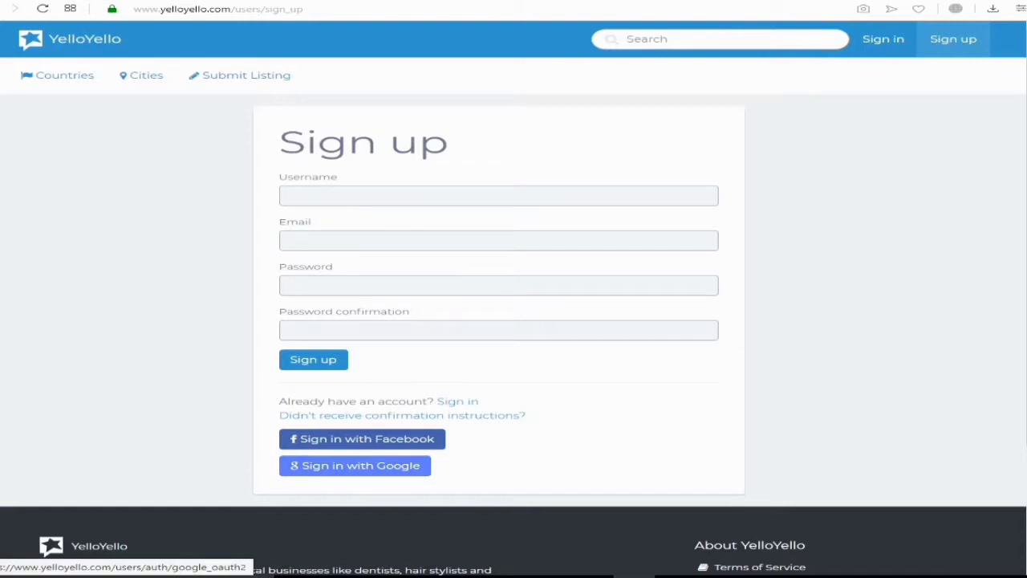
{"action": "left_click", "coordinate": [355, 465]}
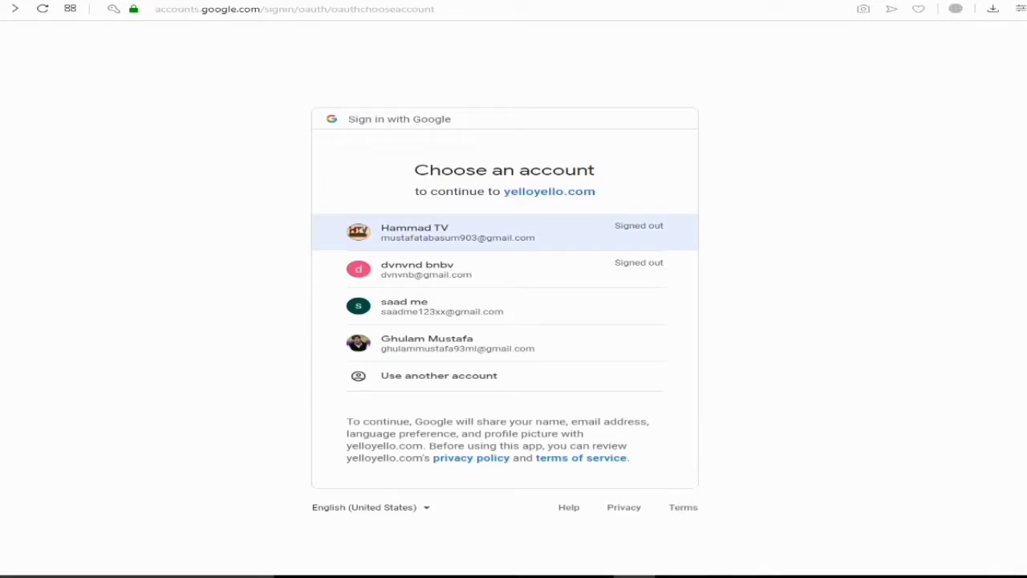
Pick the first Google account and submit its password
{"action": "left_click", "coordinate": [441, 231]}
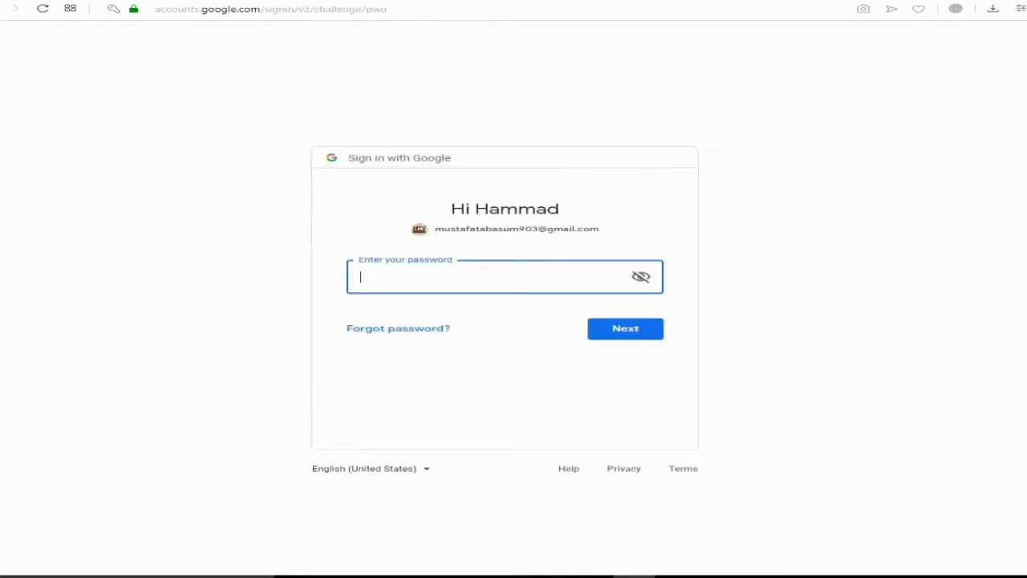
{"action": "type", "text": "***"}
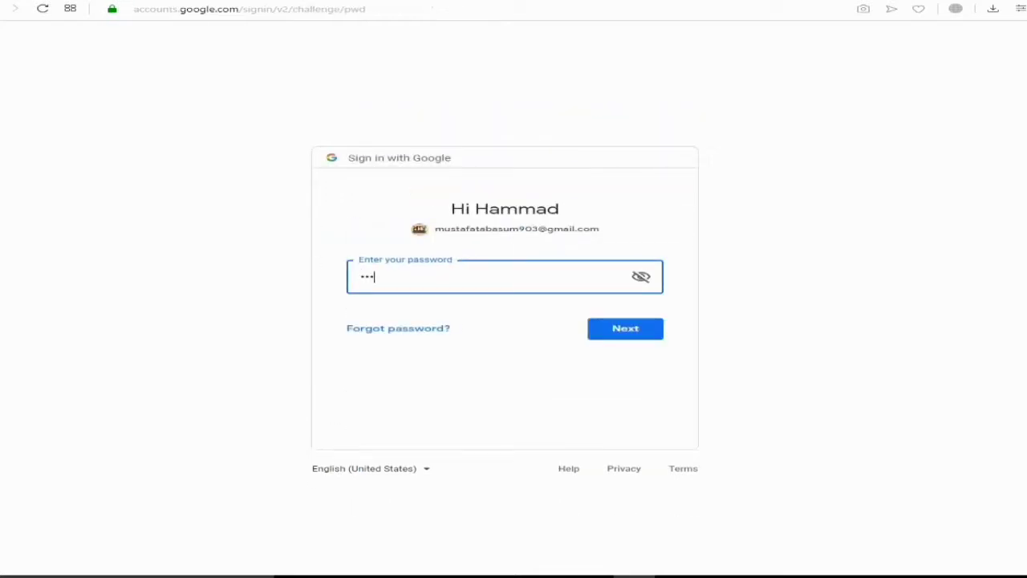
{"action": "type", "text": "********"}
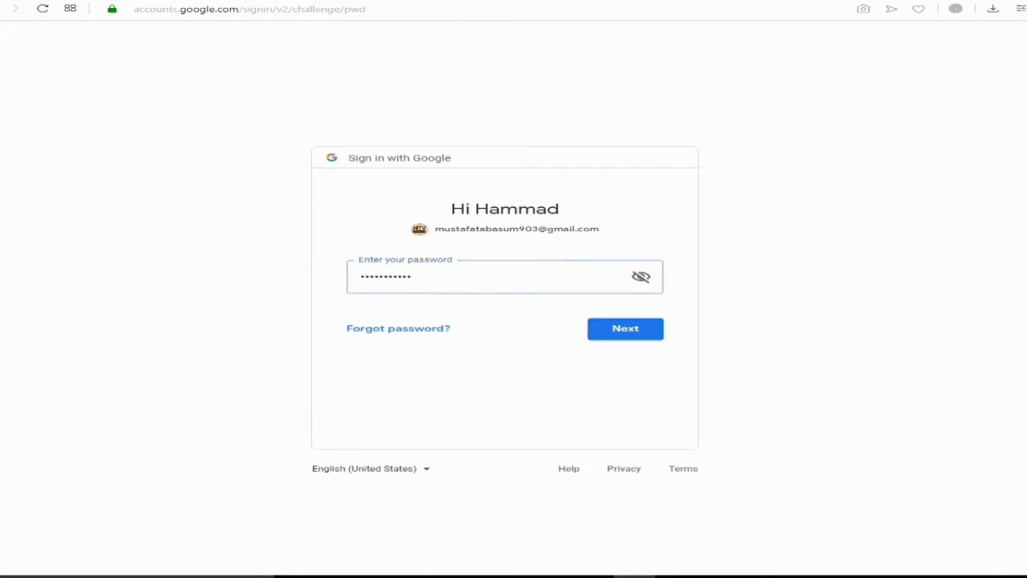
{"action": "key", "text": "Return"}
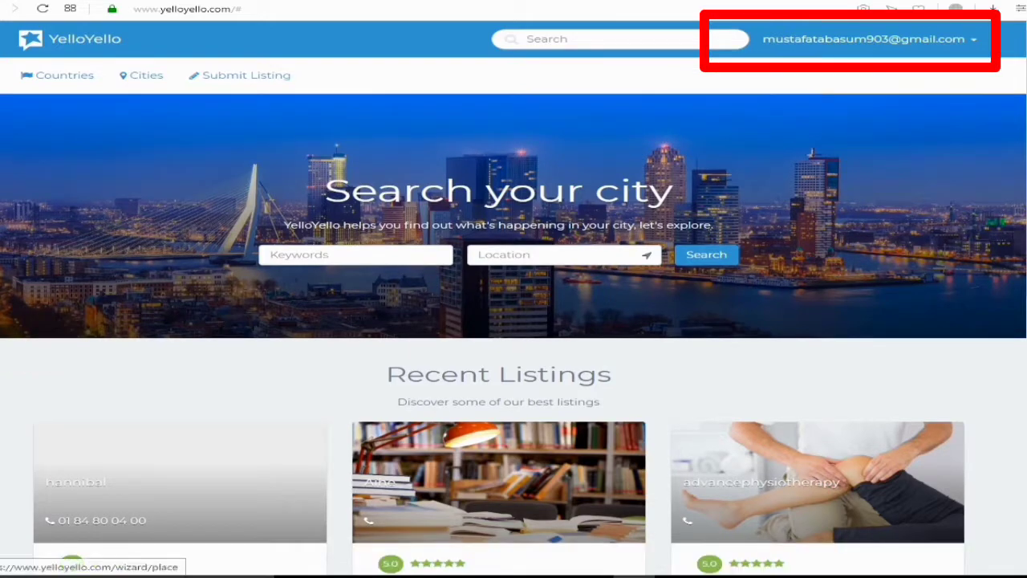
Open the new-listing form and start on the LatestJobs business name
{"action": "left_click", "coordinate": [64, 75]}
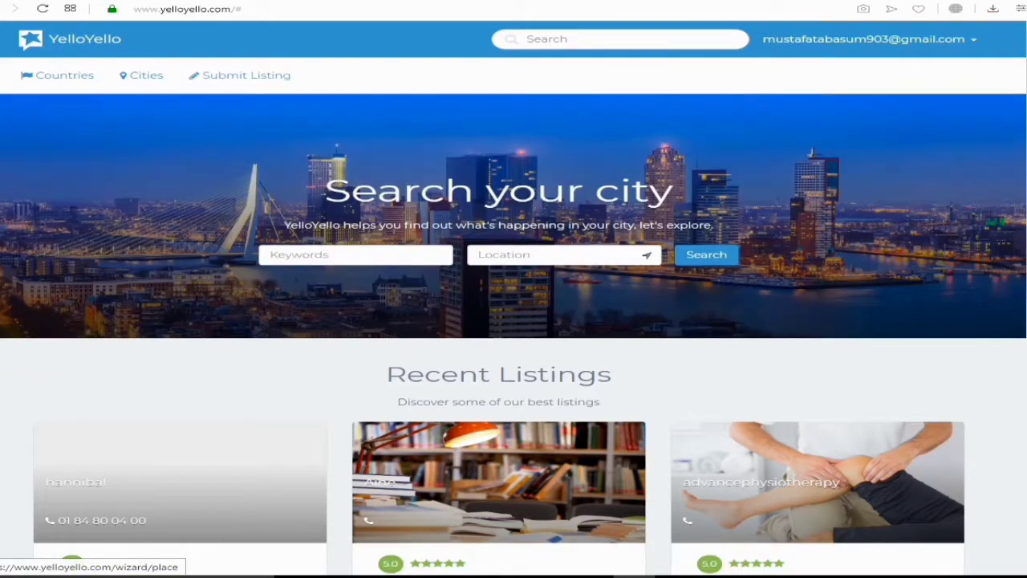
{"action": "mouse_move", "coordinate": [65, 75]}
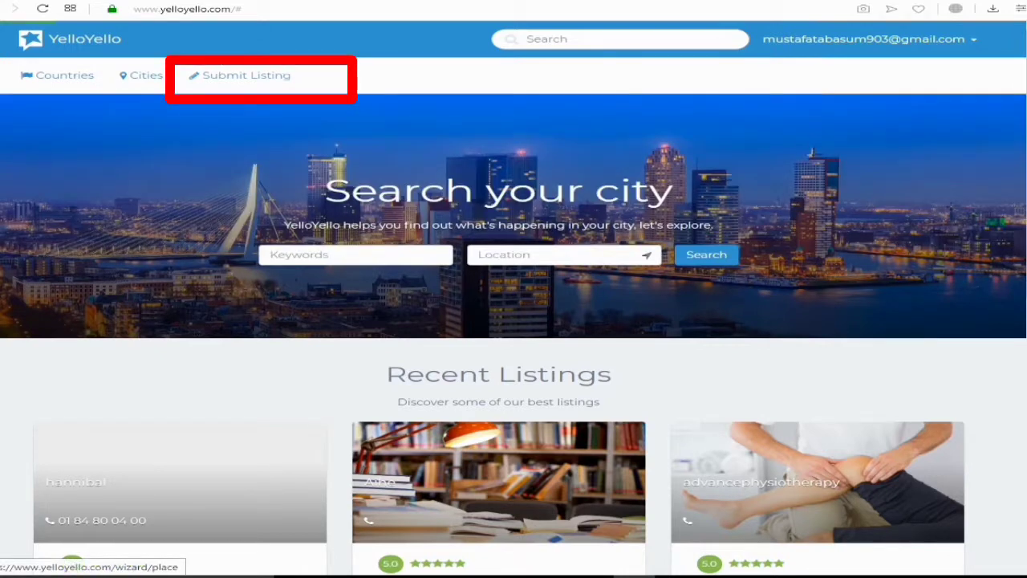
{"action": "left_click", "coordinate": [240, 74]}
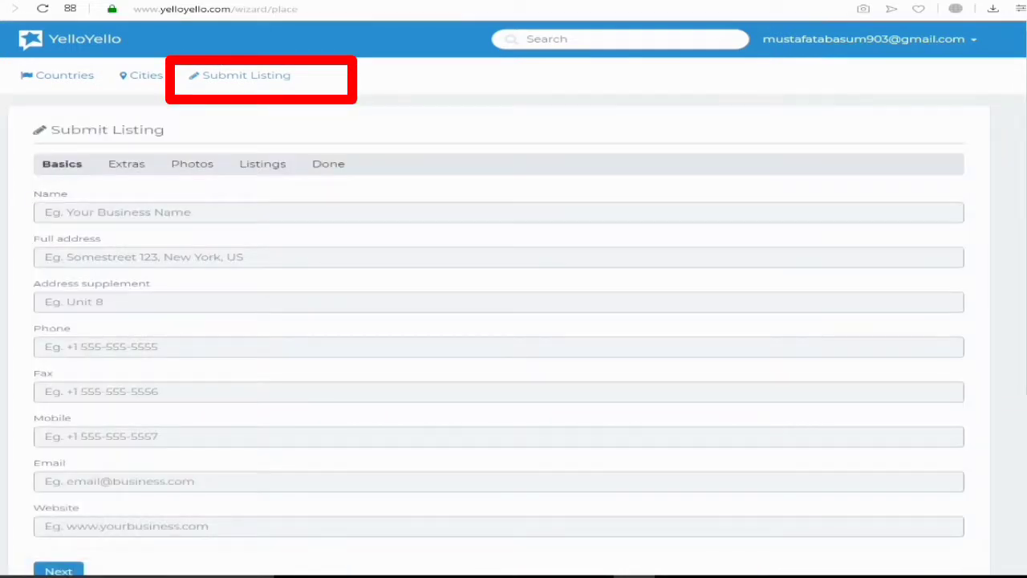
{"action": "left_click", "coordinate": [241, 211]}
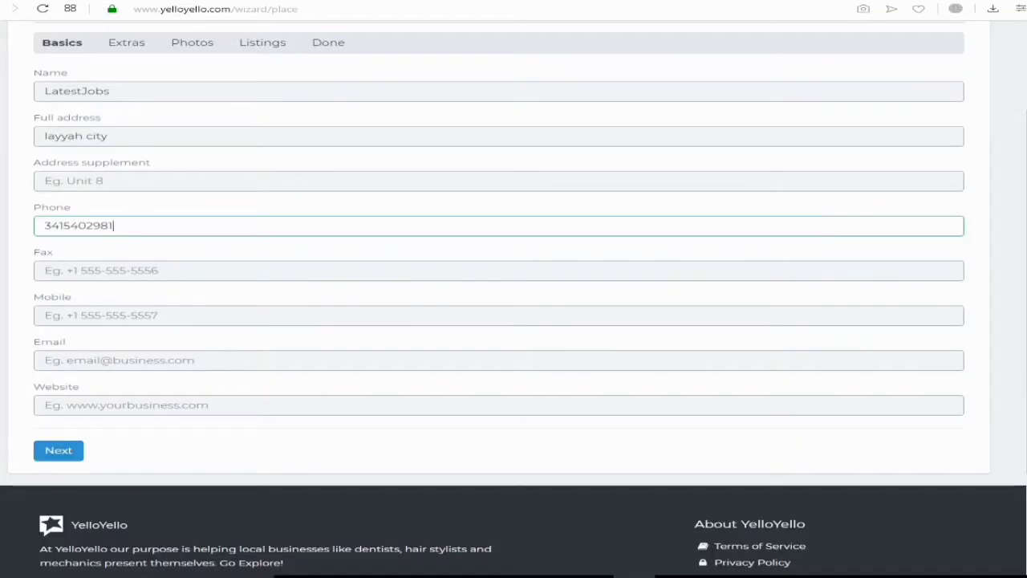
{"action": "left_click", "coordinate": [240, 359]}
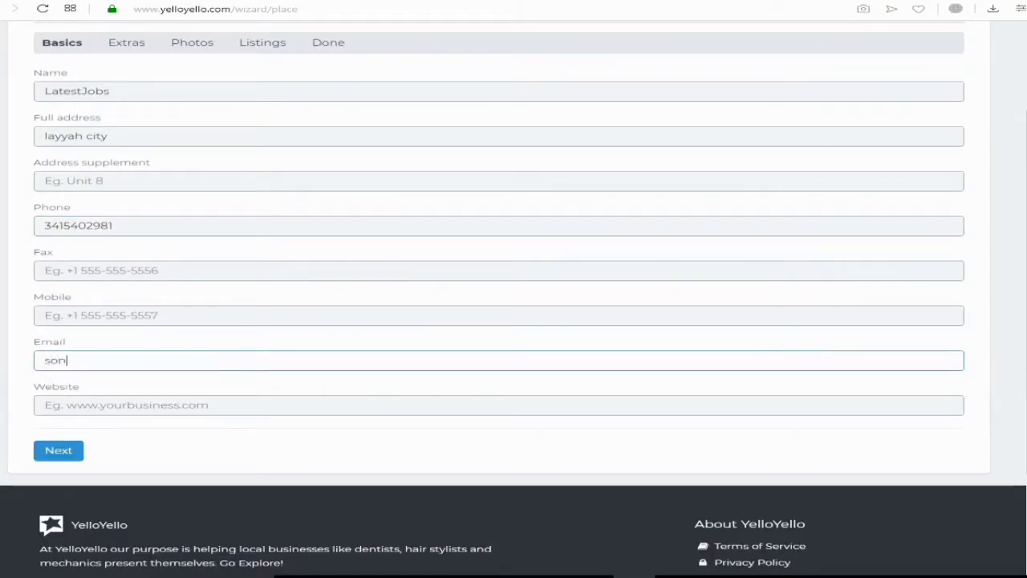
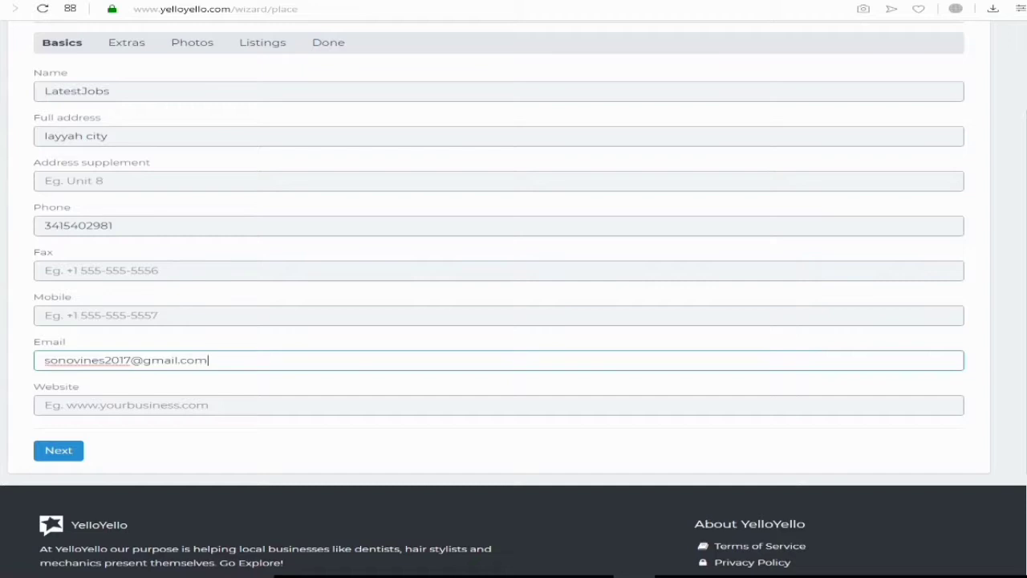
{"action": "left_click", "coordinate": [45, 404]}
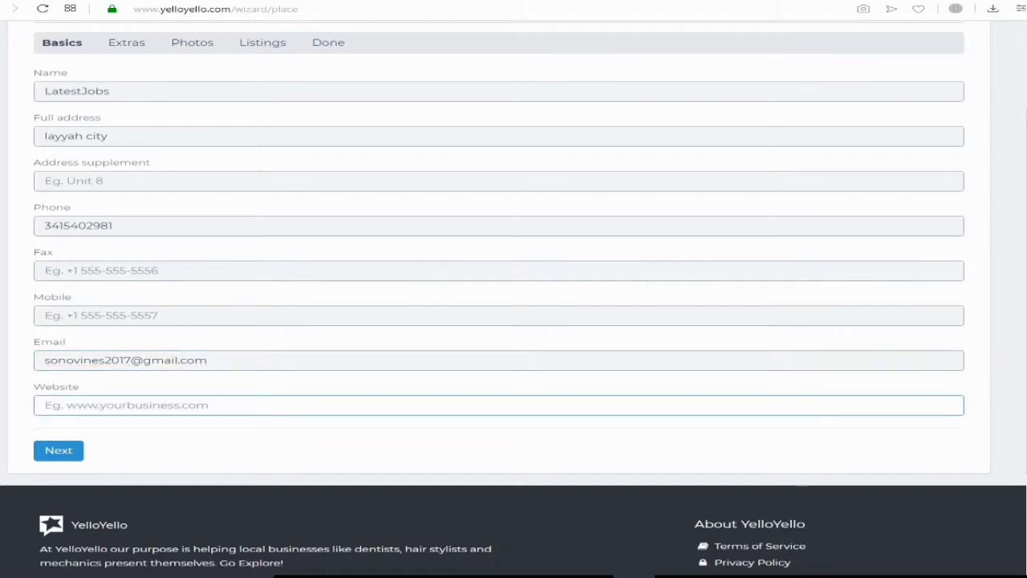
{"action": "type", "text": "https"}
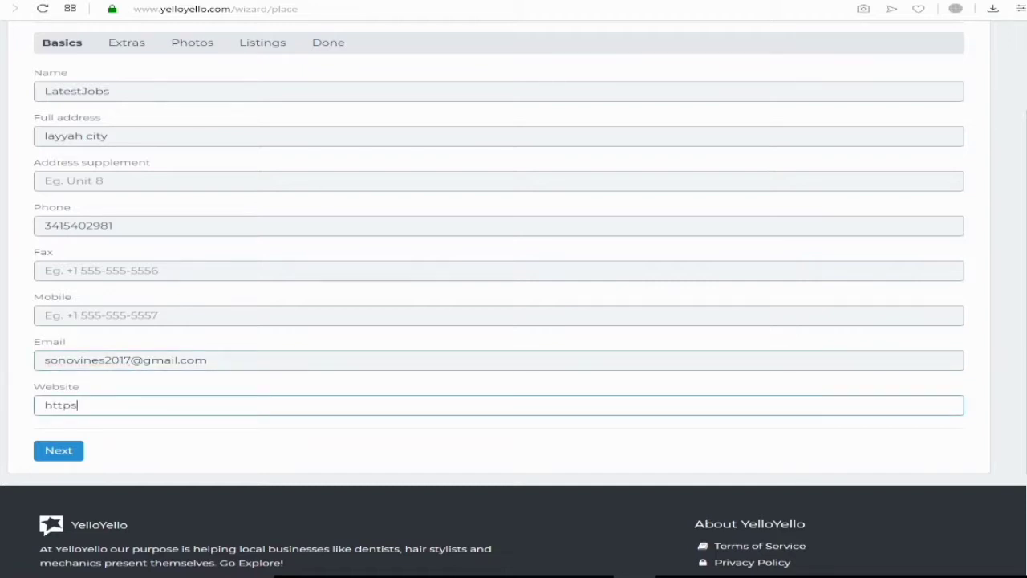
{"action": "type", "text": "://latestjobs.webs"}
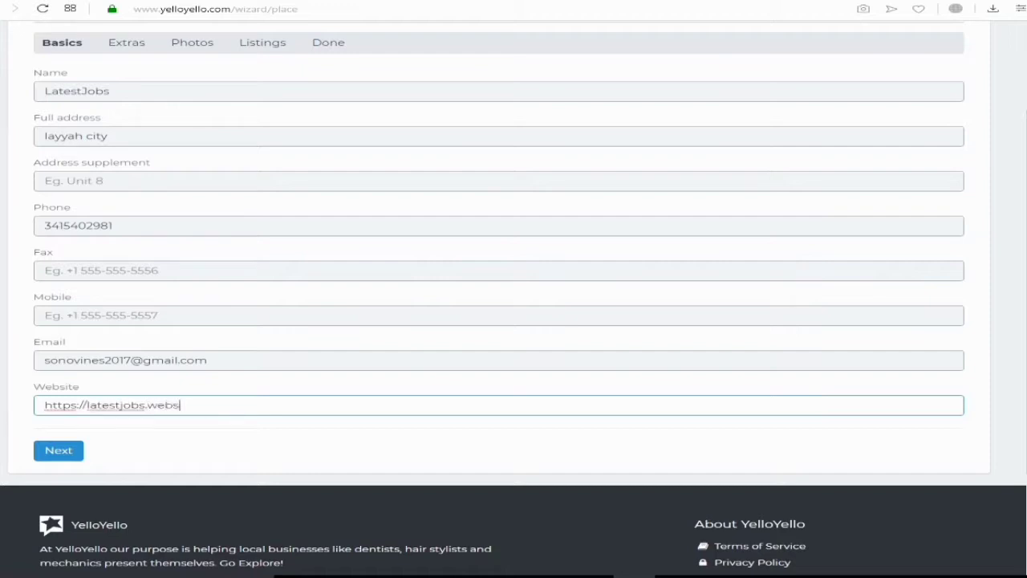
{"action": "type", "text": "ite"}
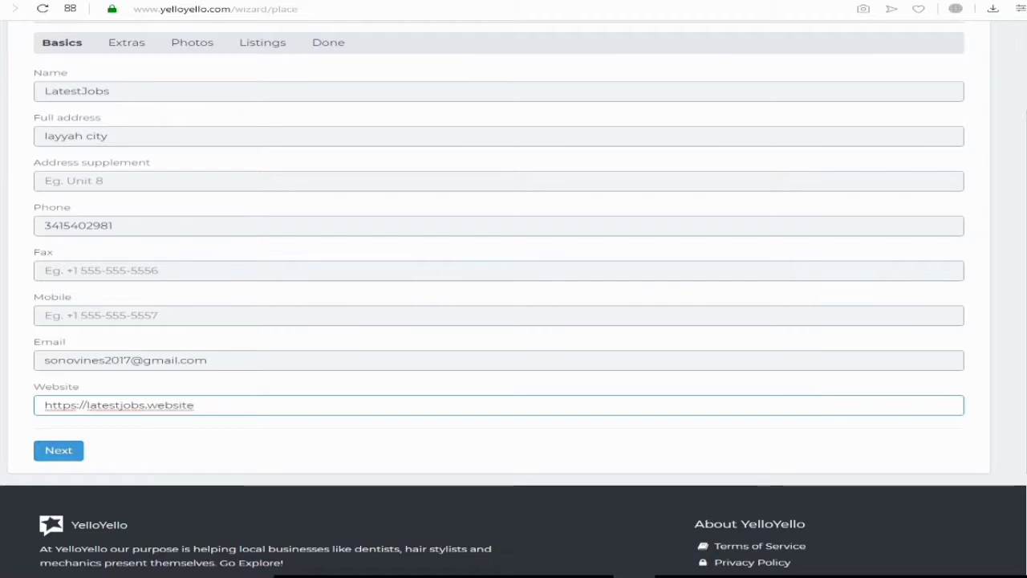
{"action": "key", "text": "Return"}
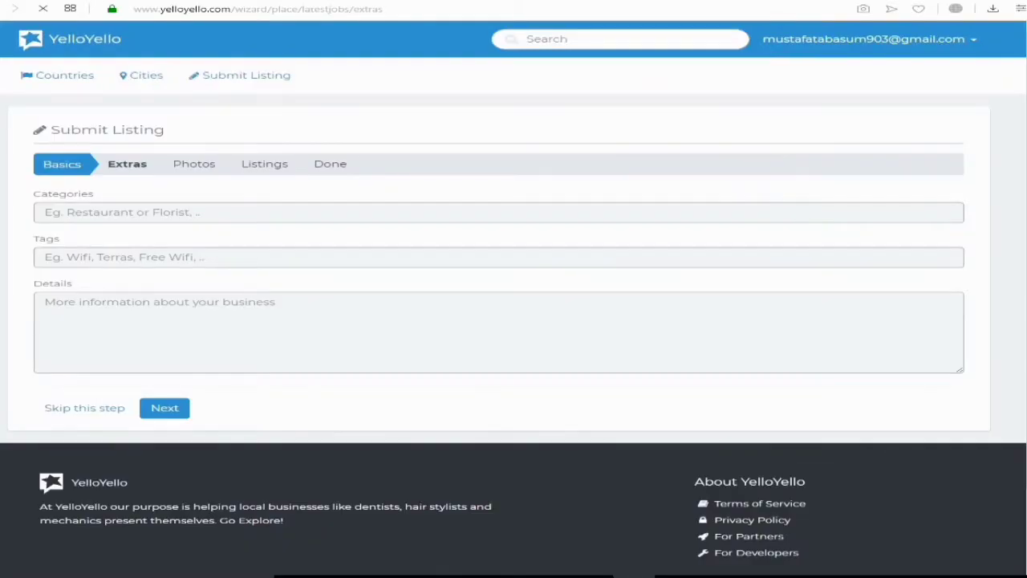
Set the listing's category to Education
{"action": "left_click", "coordinate": [497, 212]}
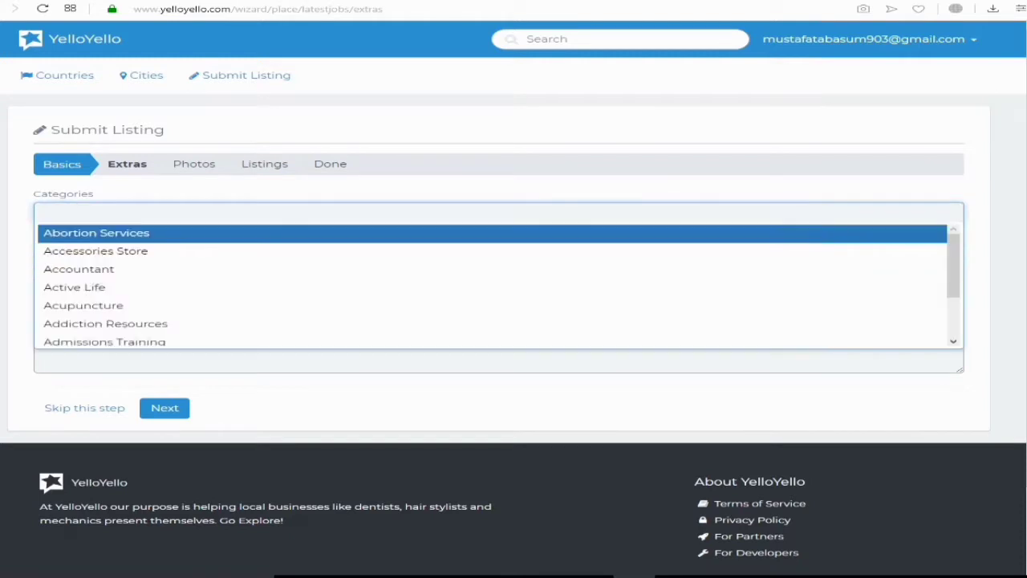
{"action": "type", "text": "j"}
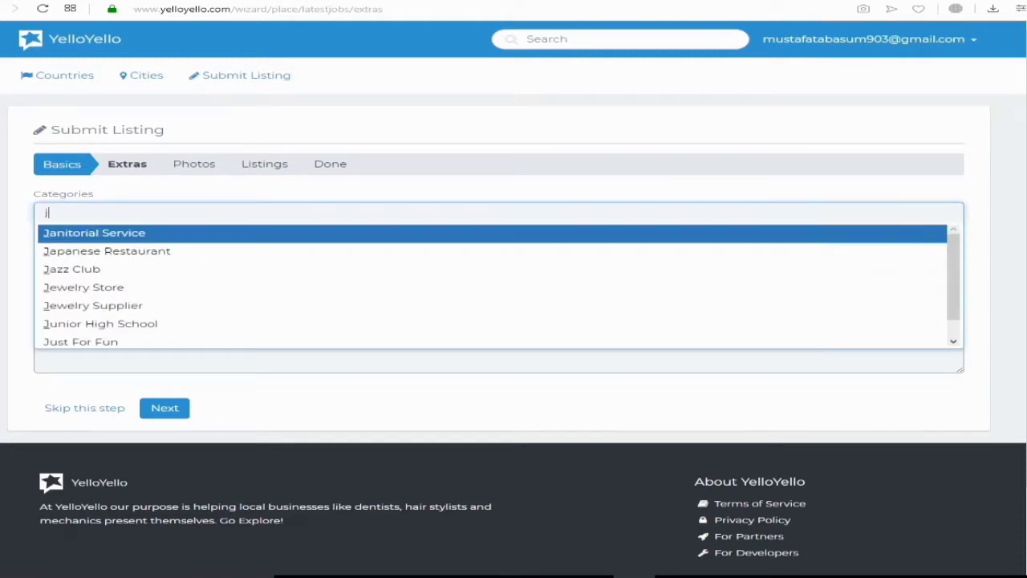
{"action": "type", "text": "o"}
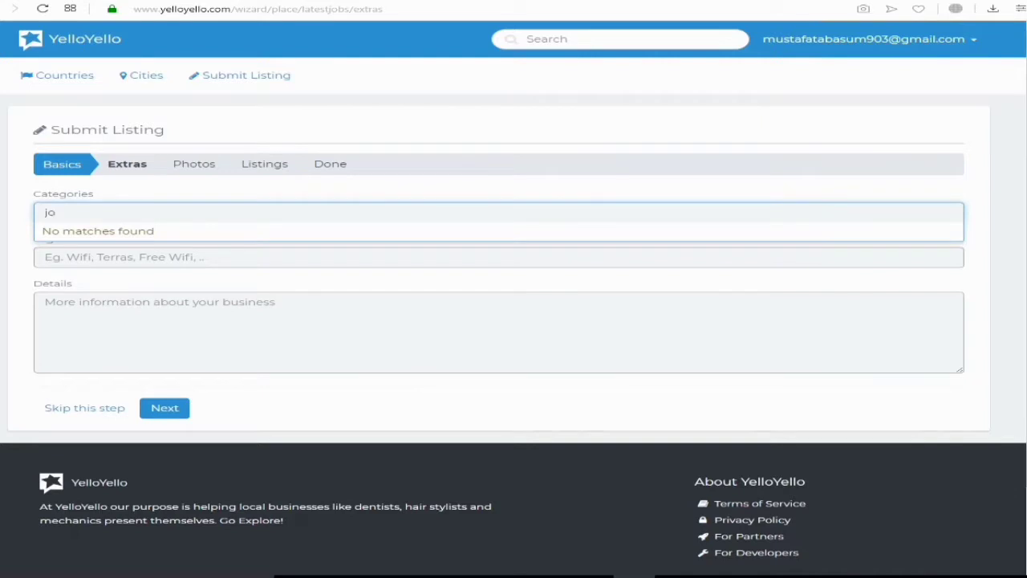
{"action": "key", "text": "BackSpace"}
{"action": "key", "text": "BackSpace"}
{"action": "type", "text": "ed"}
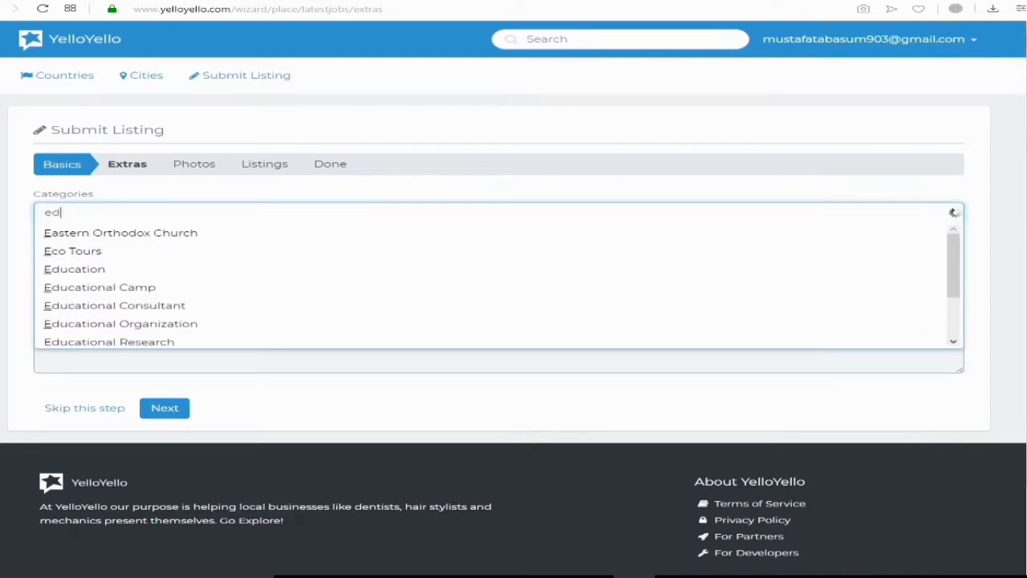
{"action": "key", "text": "Return"}
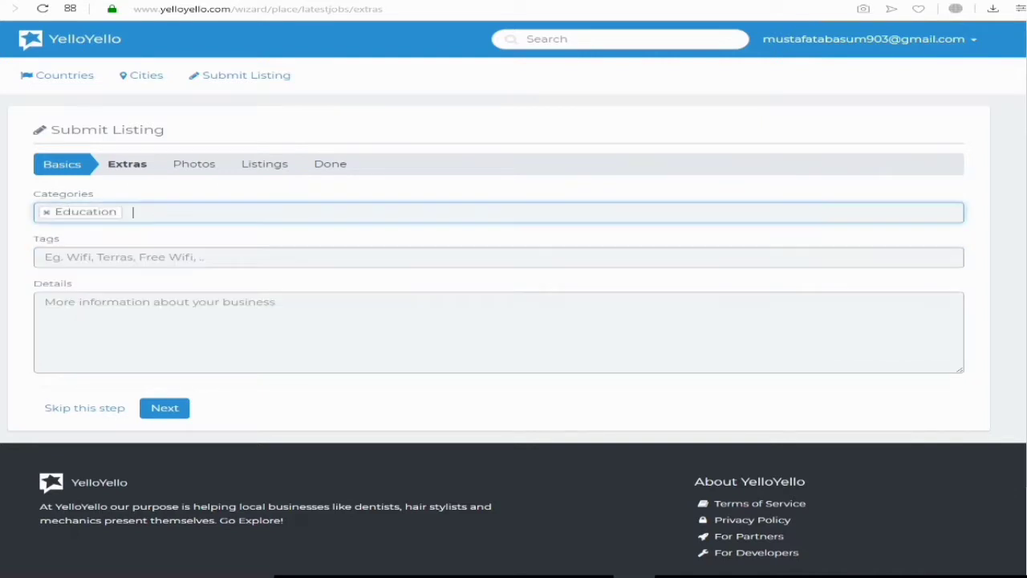
Add the tags 'education' and 'jobs', discarding an unfinished third tag
{"action": "left_click", "coordinate": [497, 257]}
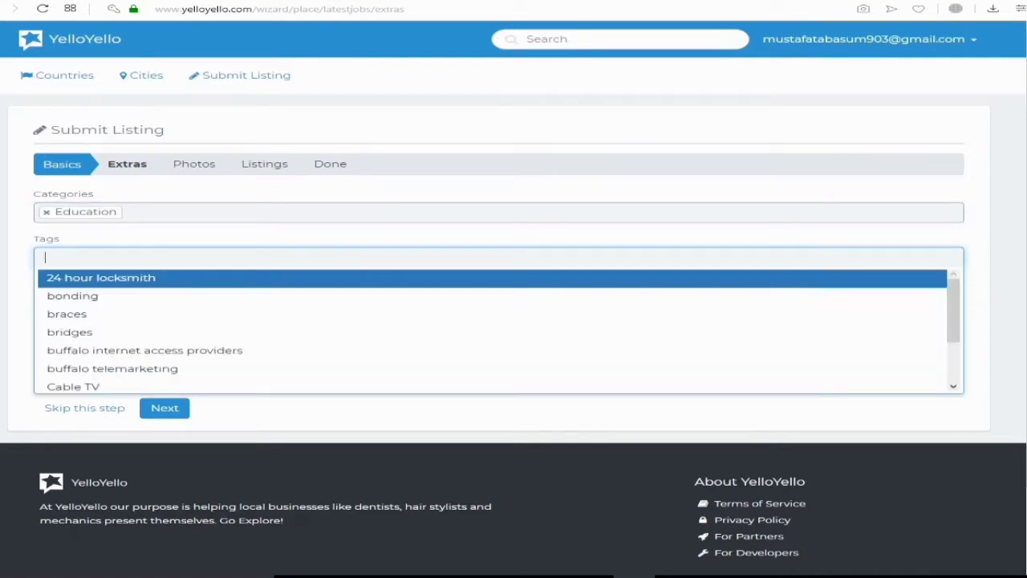
{"action": "type", "text": "educatio"}
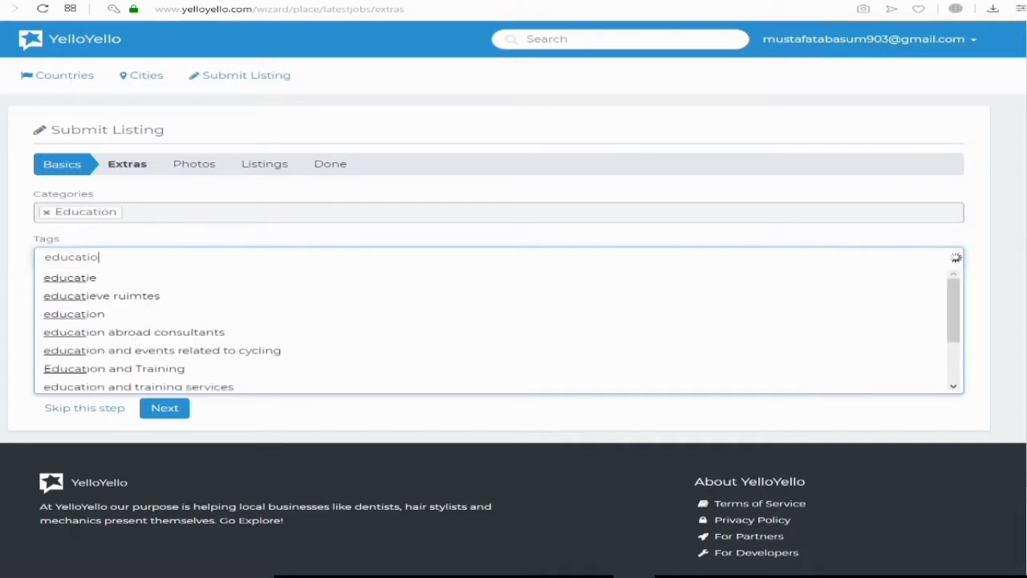
{"action": "type", "text": "n"}
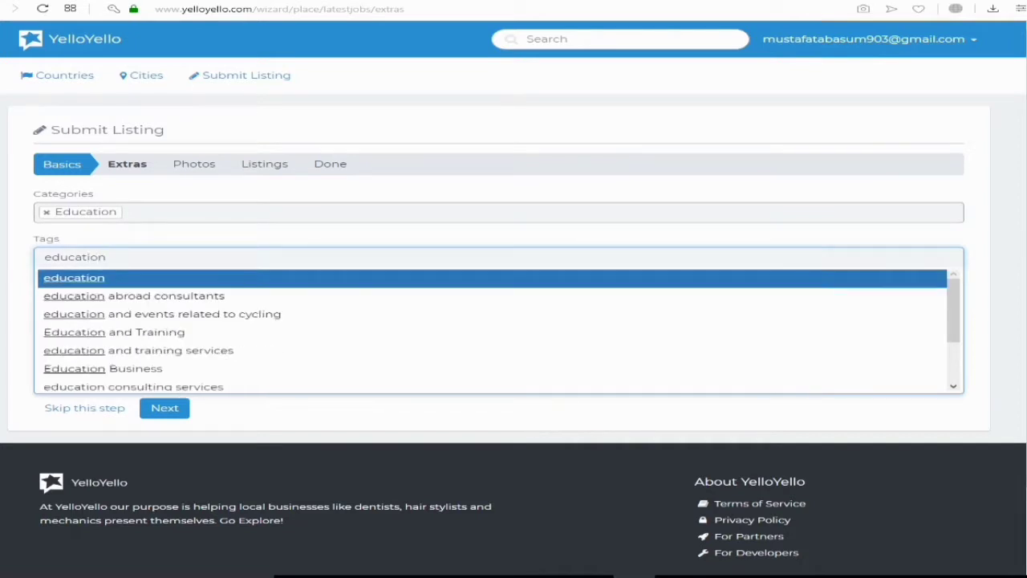
{"action": "type", "text": ","}
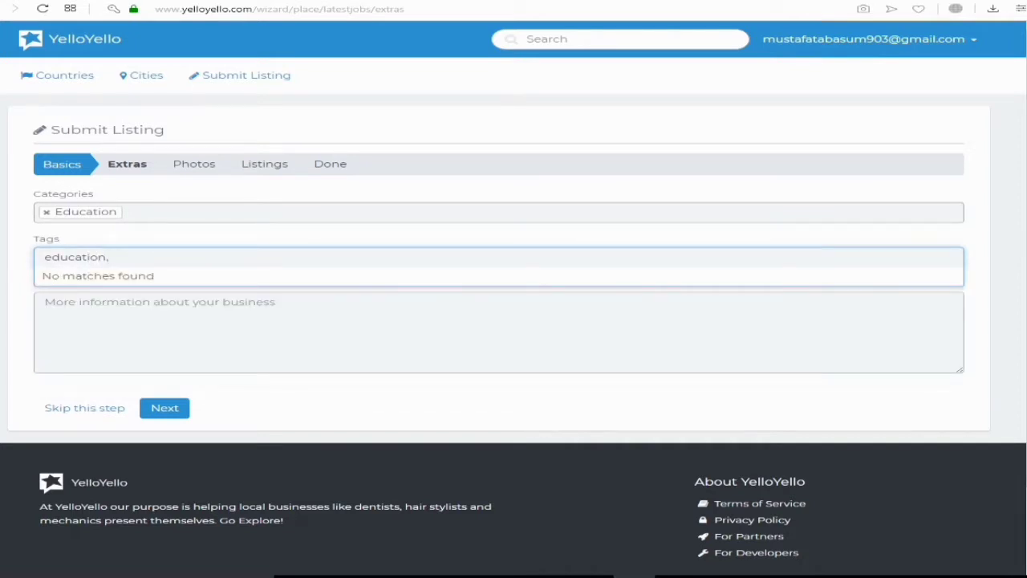
{"action": "key", "text": "BackSpace"}
{"action": "key", "text": "Return"}
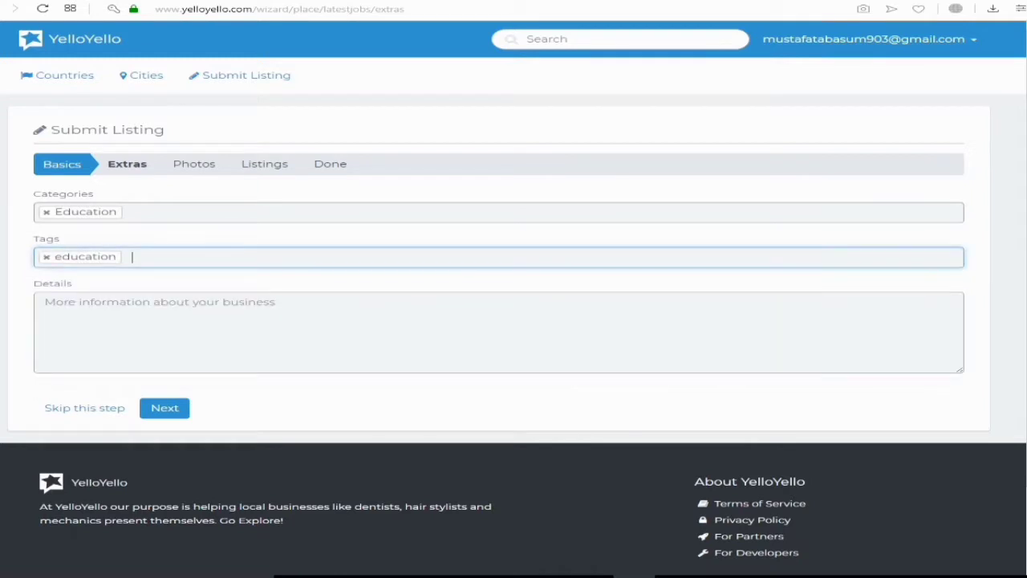
{"action": "type", "text": "jobs"}
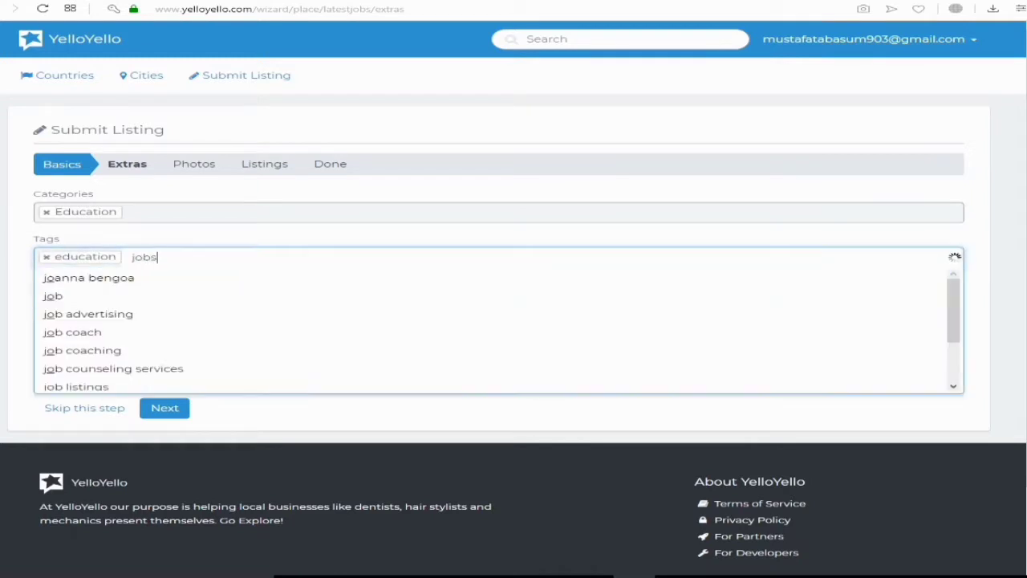
{"action": "key", "text": "Return"}
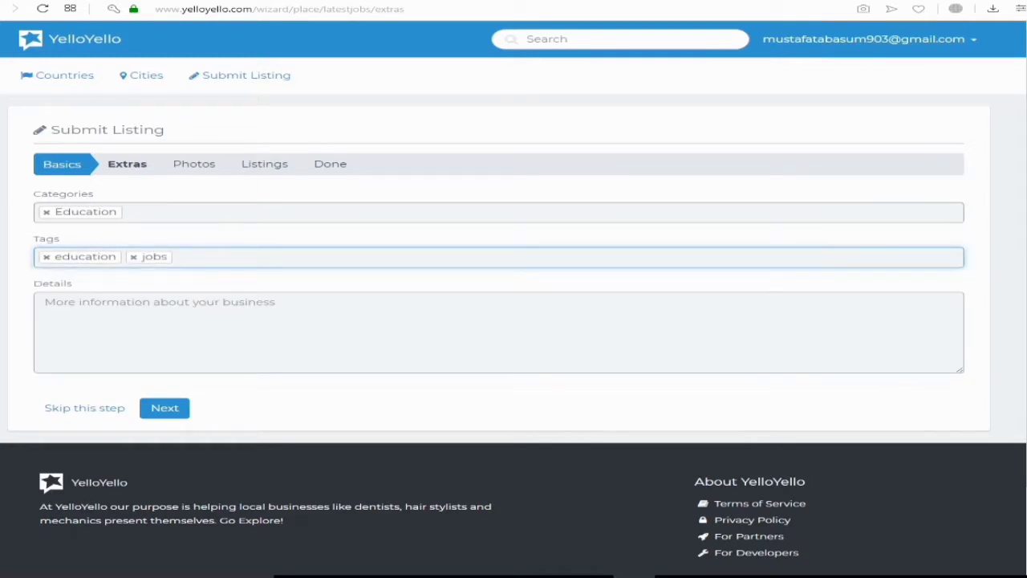
{"action": "type", "text": "new"}
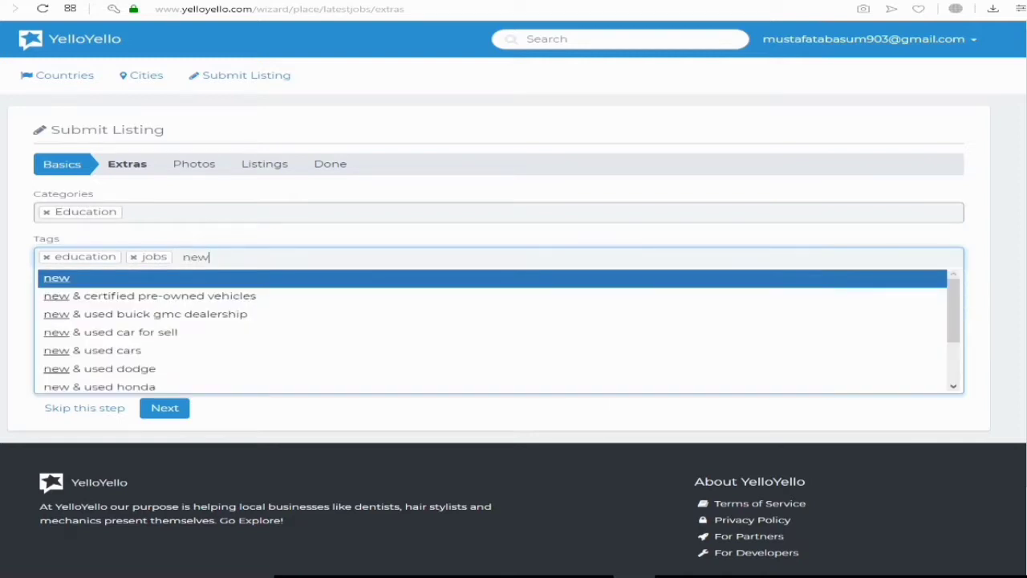
{"action": "type", "text": " jo"}
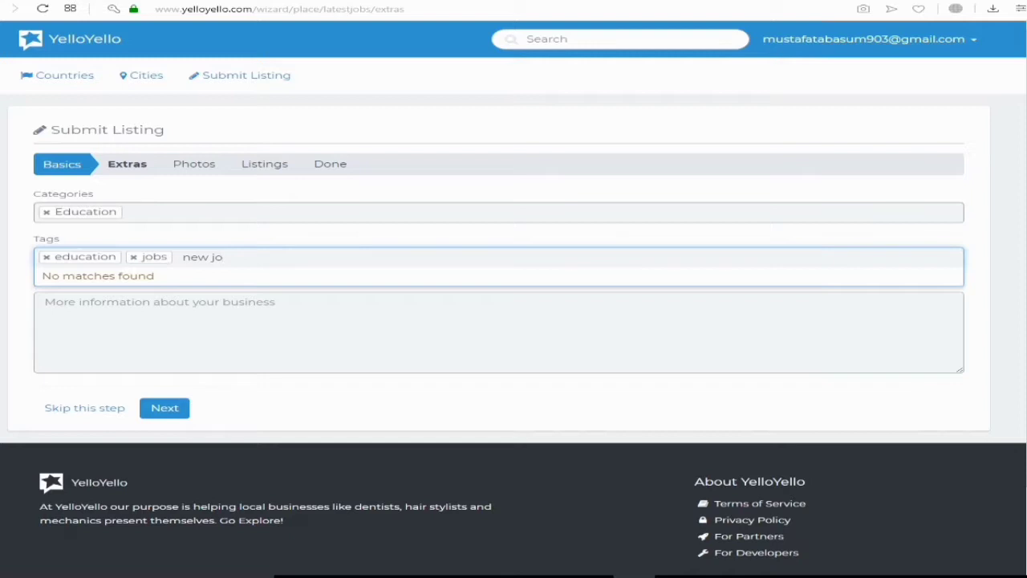
{"action": "key", "text": "BackSpace"}
{"action": "key", "text": "BackSpace"}
{"action": "type", "text": "ca"}
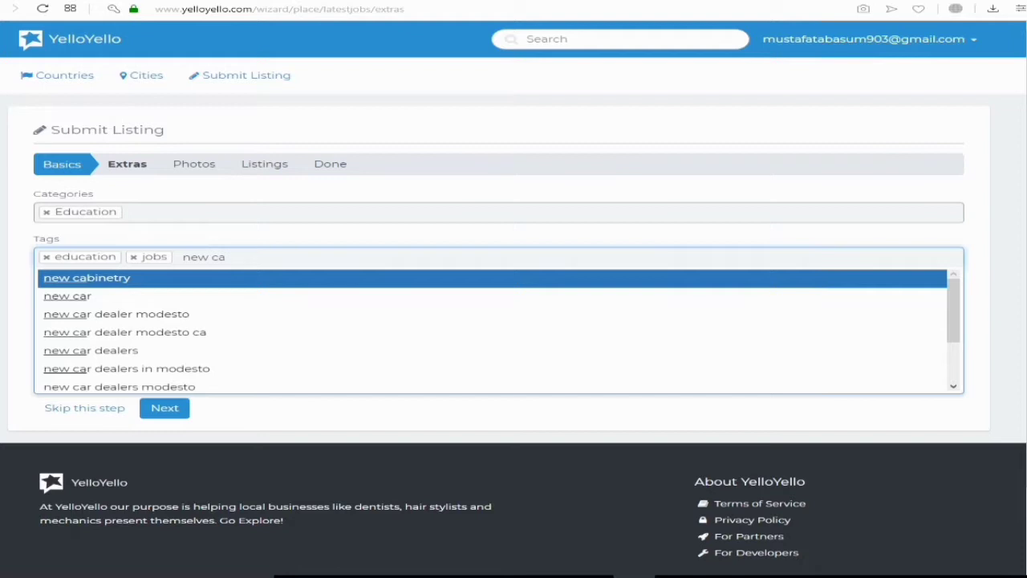
{"action": "type", "text": "r"}
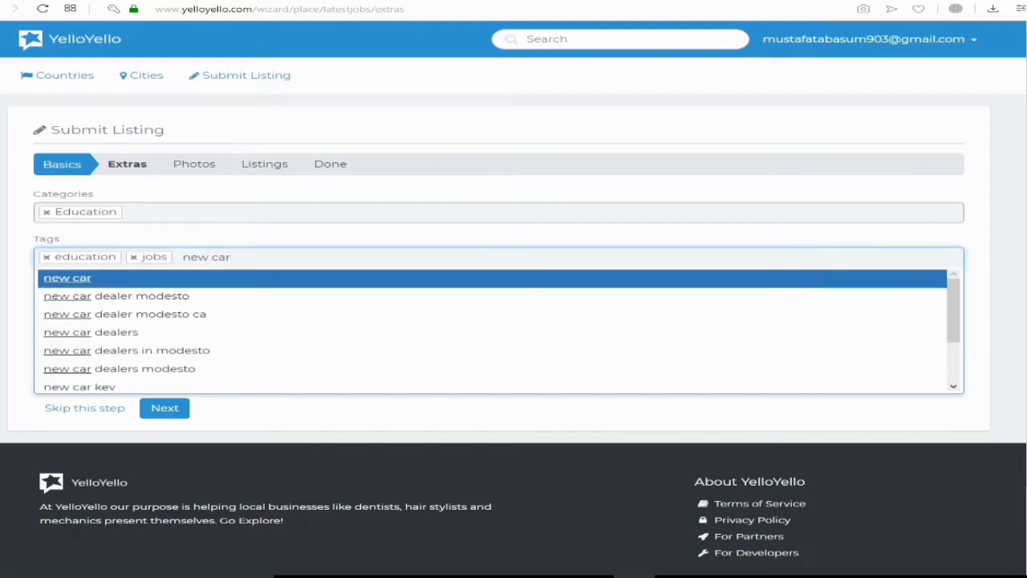
{"action": "type", "text": "ee"}
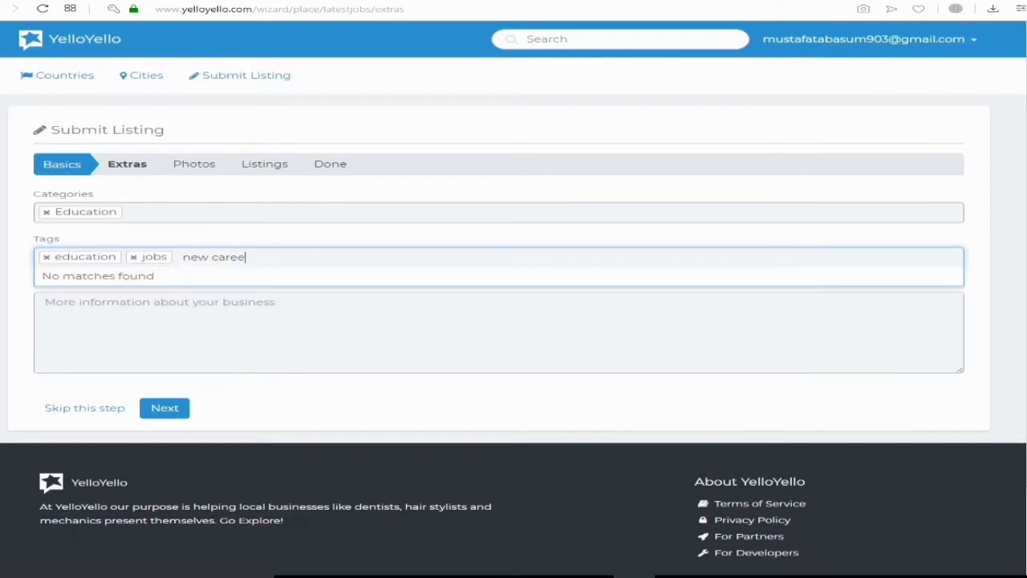
{"action": "key", "text": "BackSpace"}
{"action": "key", "text": "BackSpace"}
{"action": "key", "text": "BackSpace"}
{"action": "key", "text": "BackSpace"}
{"action": "key", "text": "BackSpace"}
{"action": "key", "text": "BackSpace"}
{"action": "key", "text": "BackSpace"}
{"action": "key", "text": "BackSpace"}
{"action": "key", "text": "BackSpace"}
{"action": "key", "text": "BackSpace"}
{"action": "left_click", "coordinate": [45, 302]}
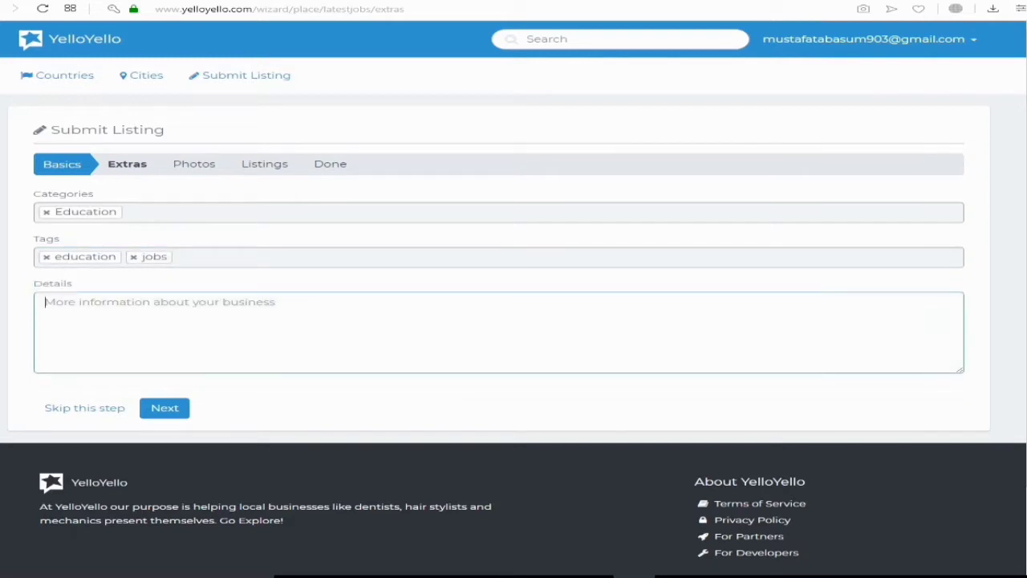
Write the description 'latestjobs.website is a simple and beautiful for every one to find new jobs in pakistan'
{"action": "type", "text": "lates"}
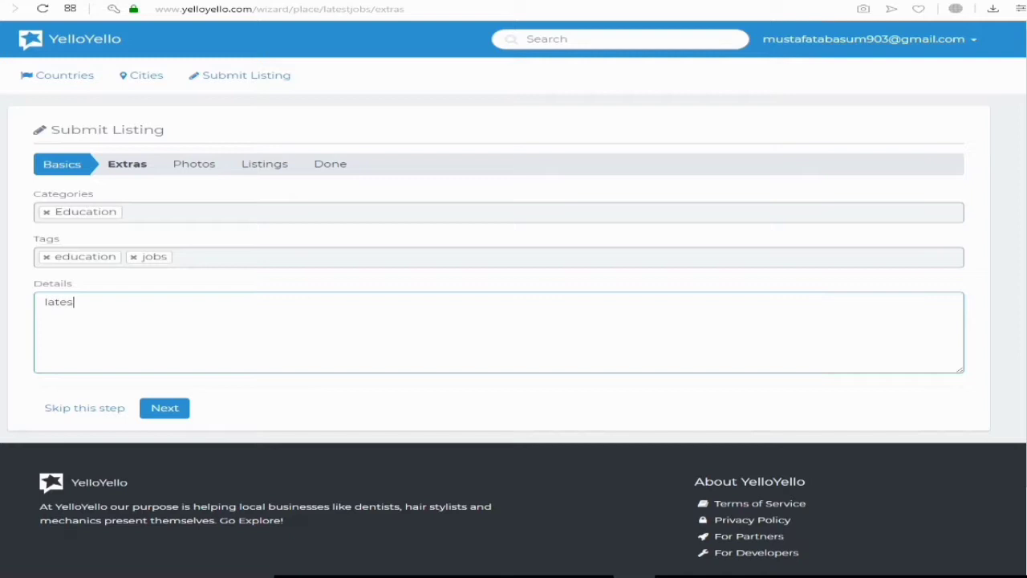
{"action": "type", "text": "tjobs.website is"}
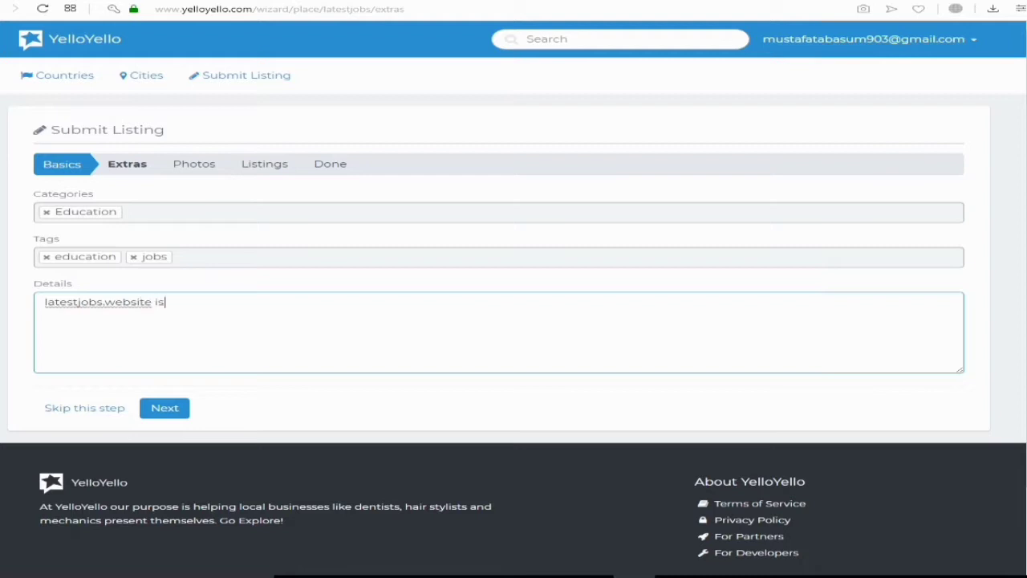
{"action": "type", "text": " a simple and beauti"}
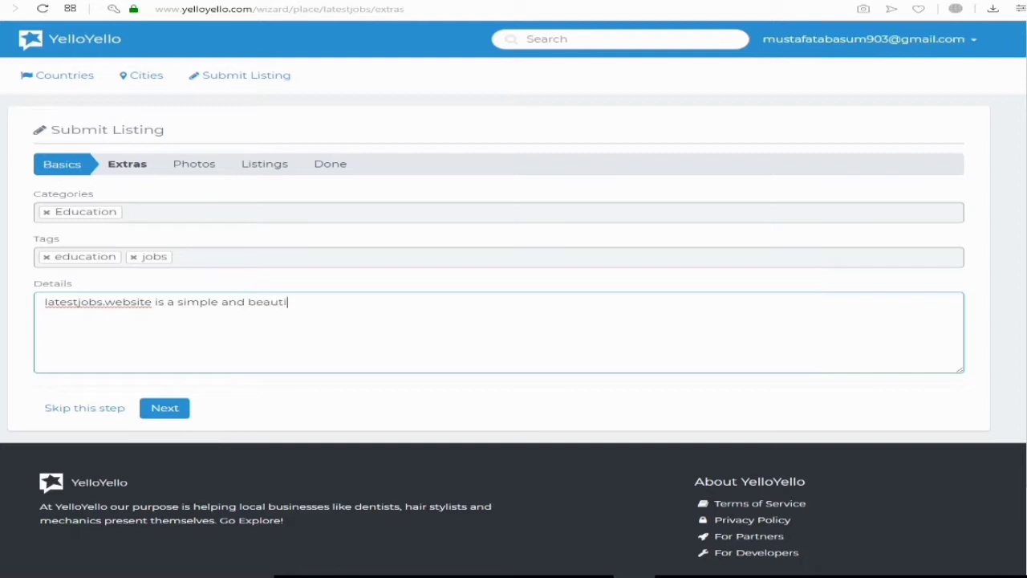
{"action": "type", "text": "ful for every one to find new"}
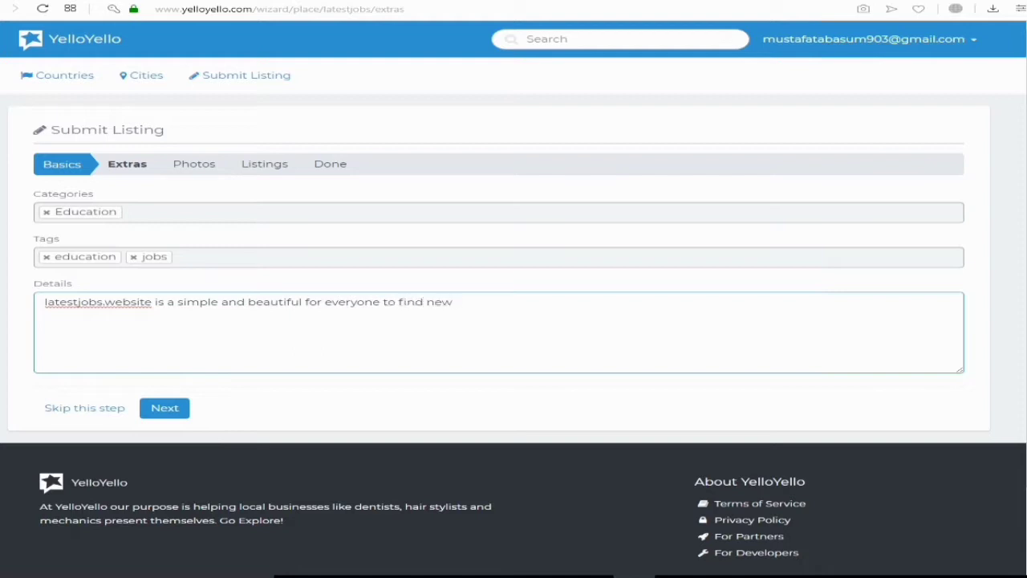
{"action": "type", "text": "jobs in pakistan"}
Skip the photos step and add the business's Facebook page link as its social URL
{"action": "left_click", "coordinate": [164, 407]}
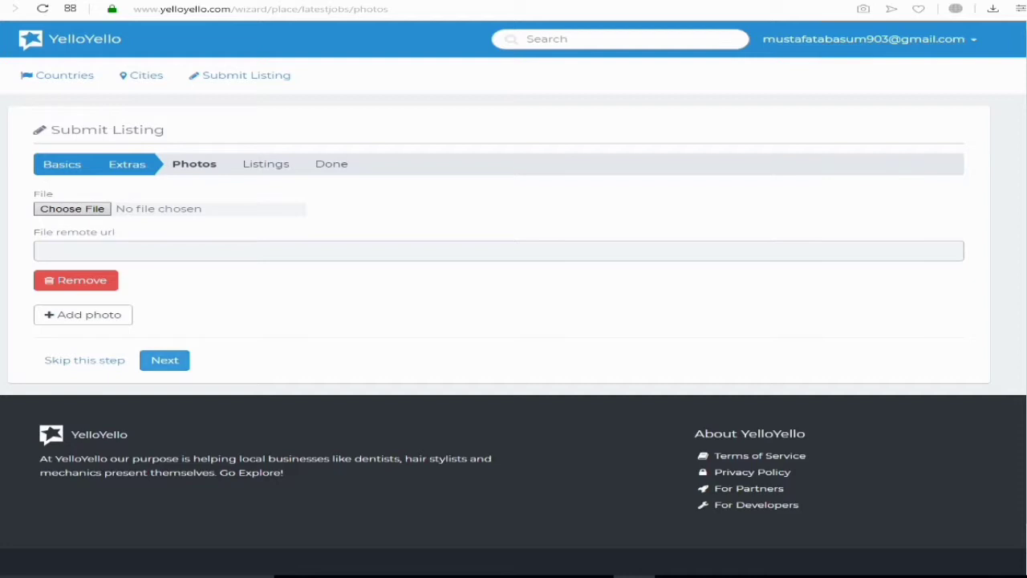
{"action": "left_click", "coordinate": [165, 360]}
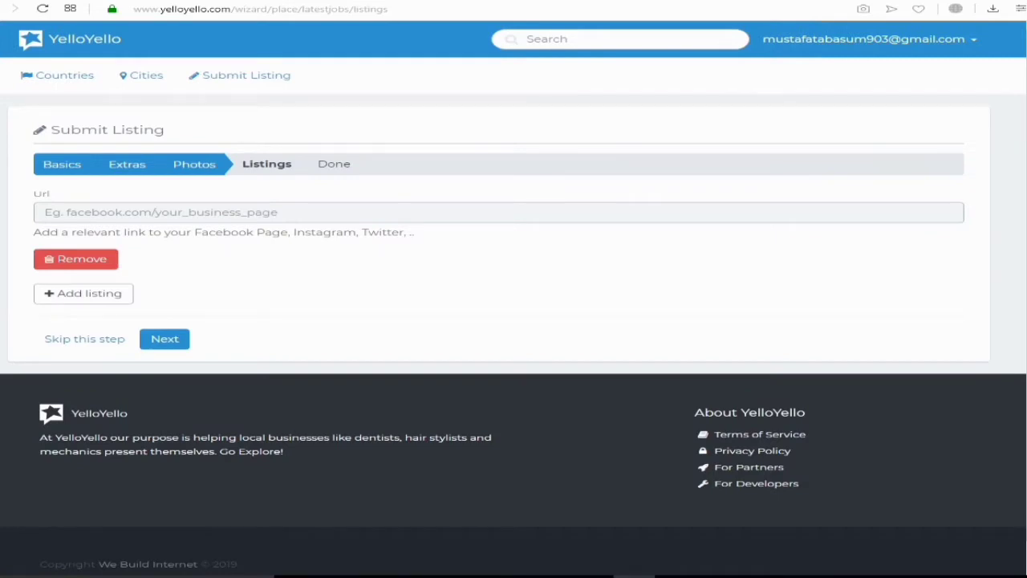
{"action": "left_click", "coordinate": [45, 212]}
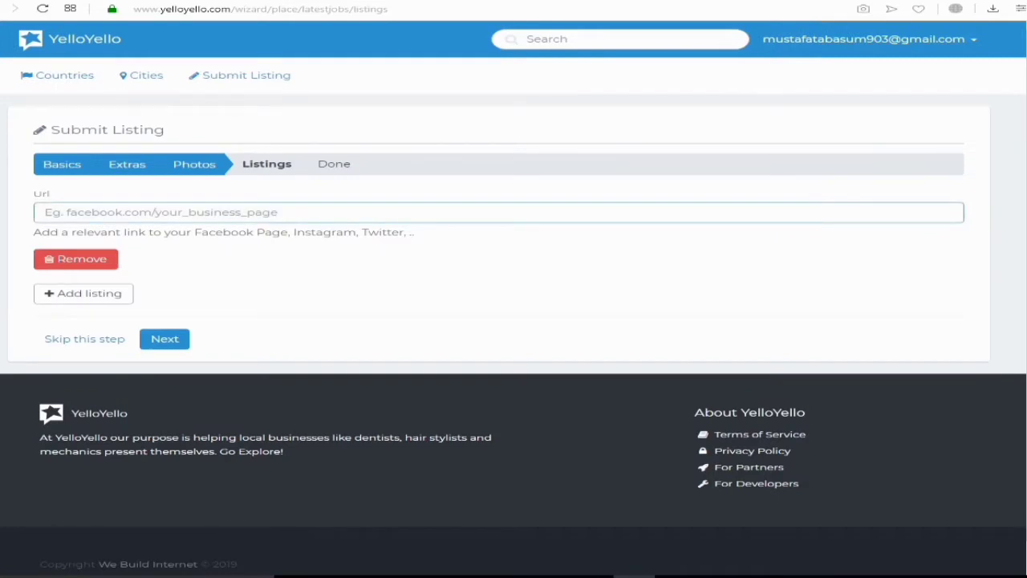
{"action": "type", "text": "facebook"}
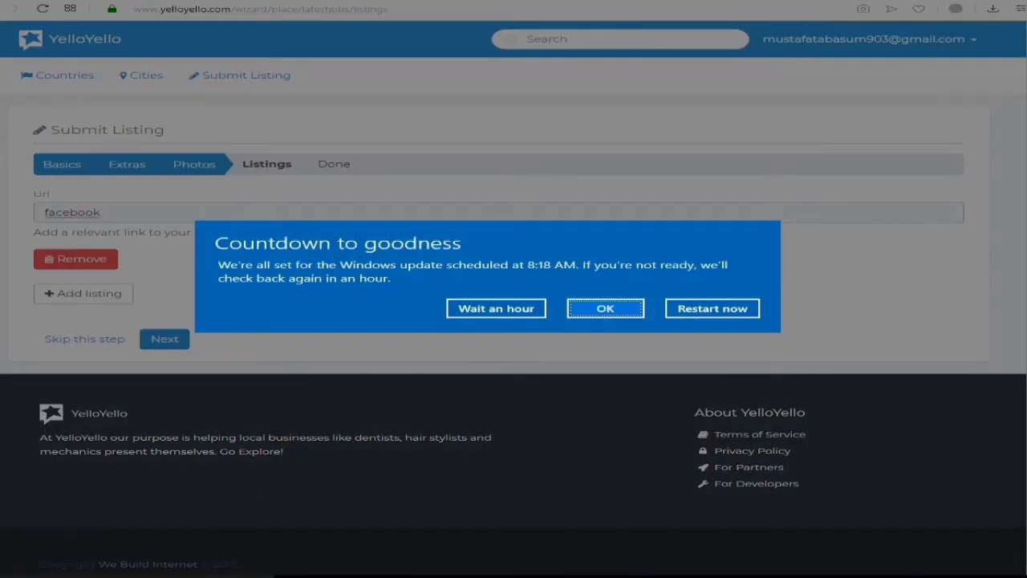
{"action": "key", "text": "Return"}
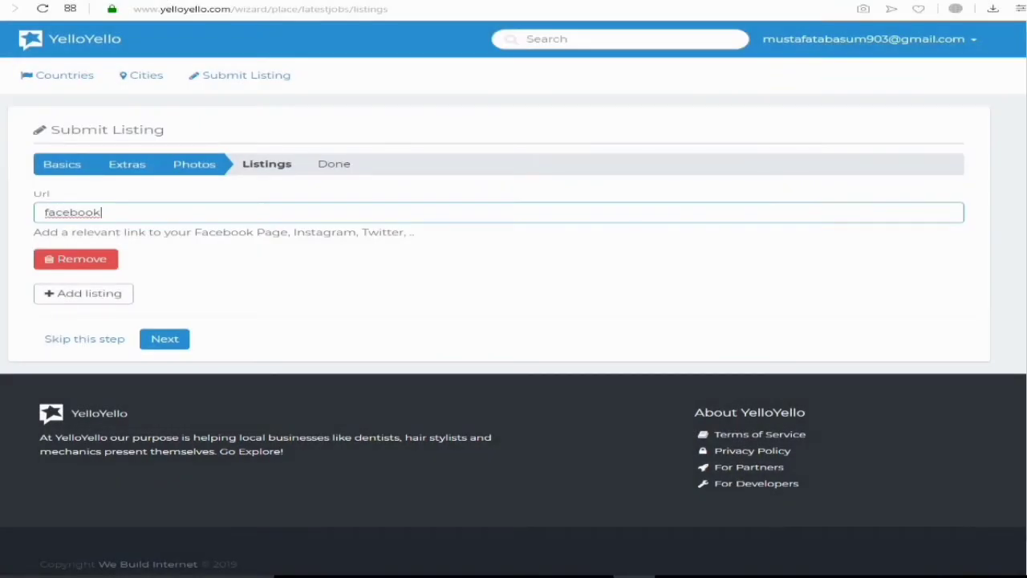
{"action": "type", "text": ".com/sonovines"}
{"action": "key", "text": "Return"}
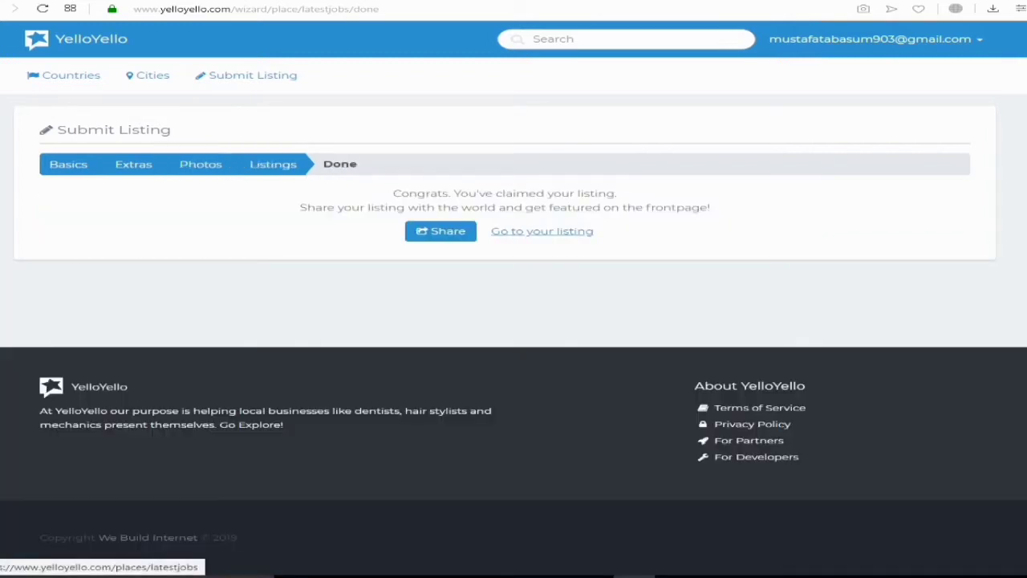
Go to the newly claimed LatestJobs listing page
{"action": "left_click", "coordinate": [542, 231]}
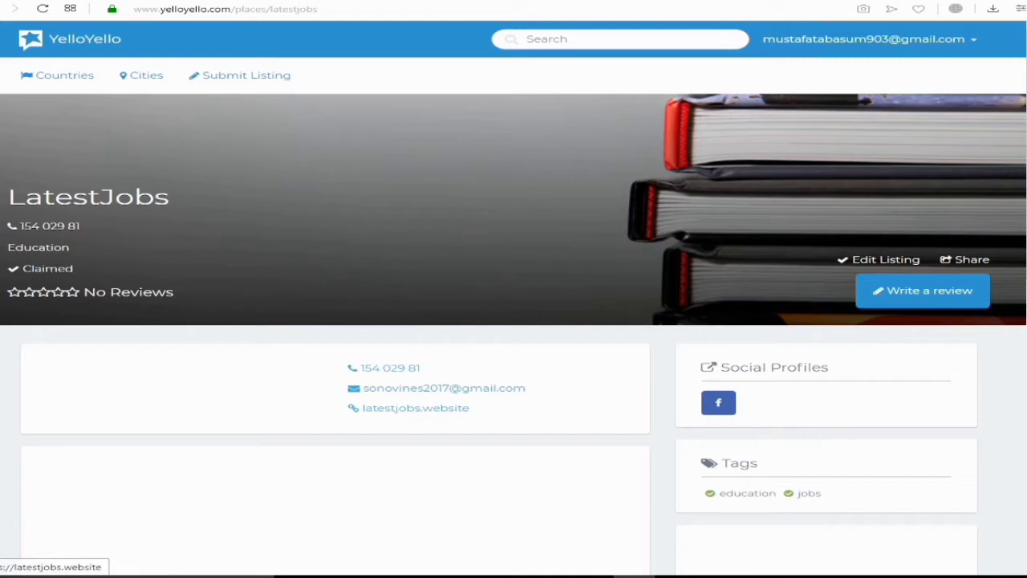
{"action": "right_click", "coordinate": [422, 409]}
{"action": "left_click", "coordinate": [474, 510]}
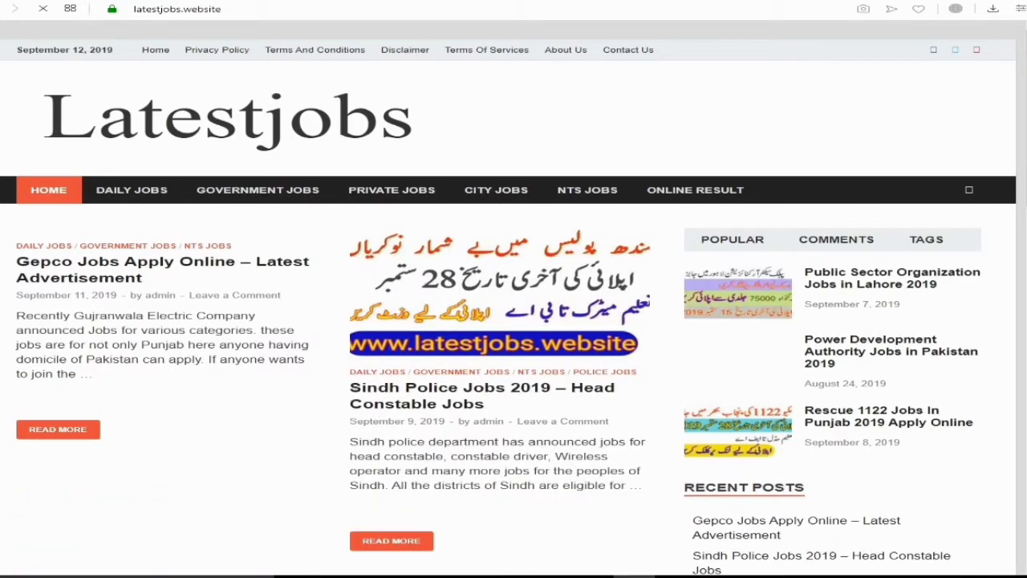
{"action": "left_click", "coordinate": [475, 1]}
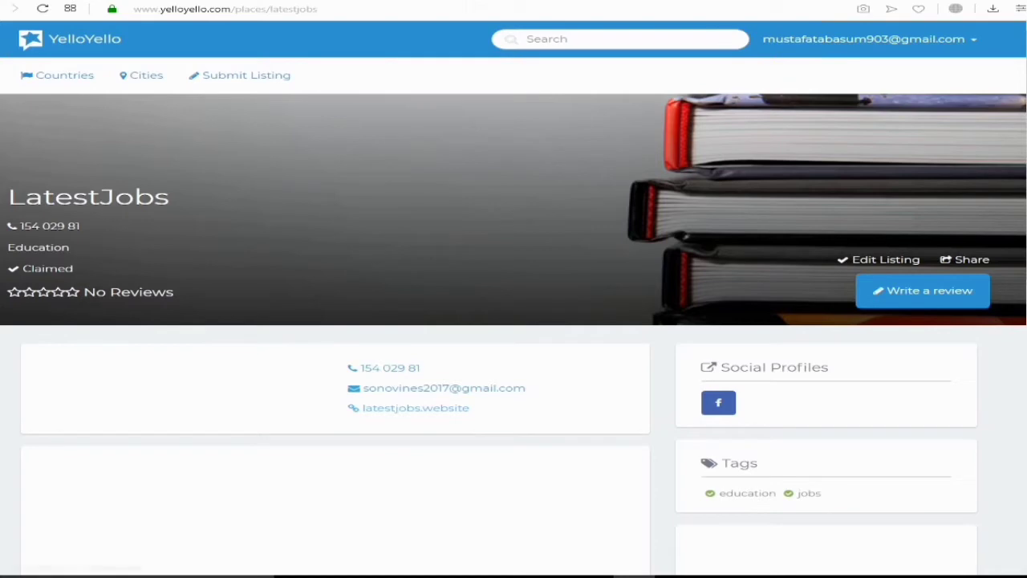
{"action": "right_click", "coordinate": [394, 407]}
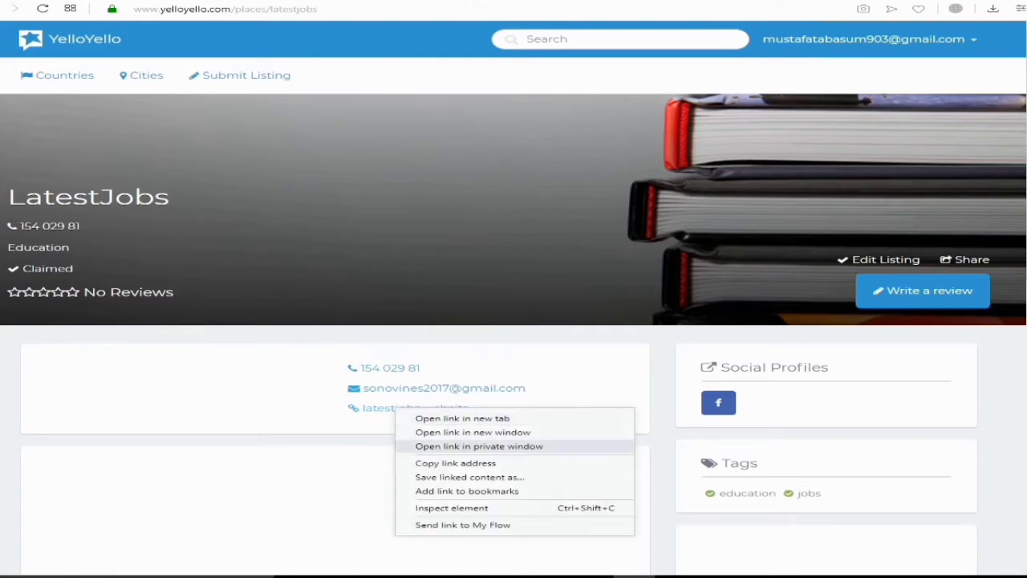
{"action": "left_click", "coordinate": [452, 507]}
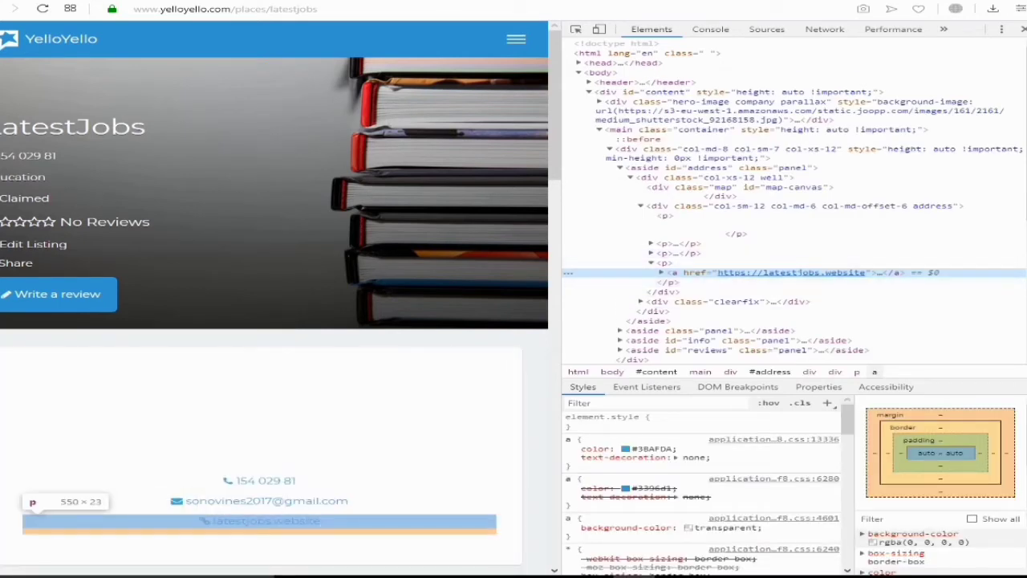
{"action": "key", "text": "F12"}
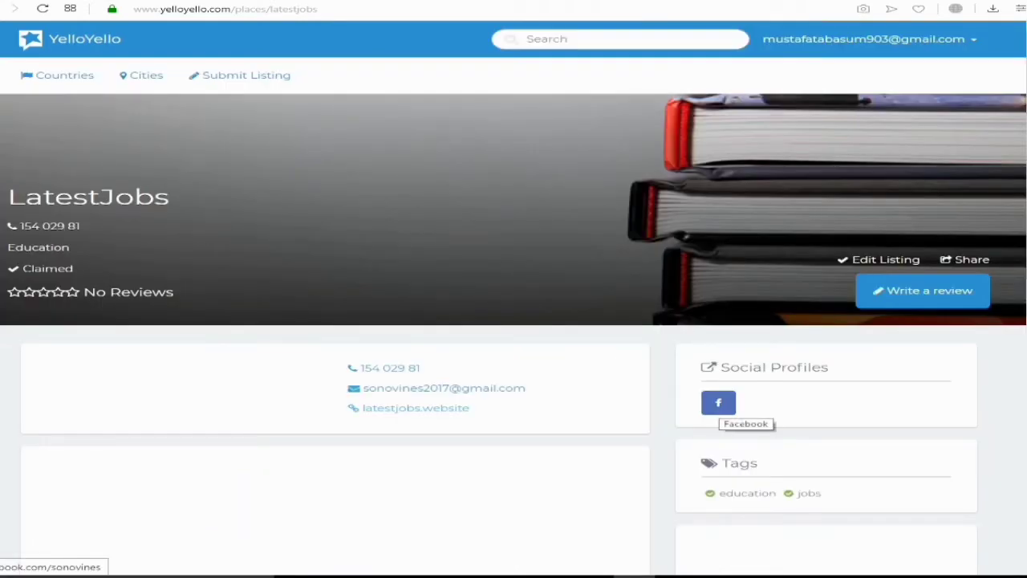
{"action": "left_click", "coordinate": [719, 404]}
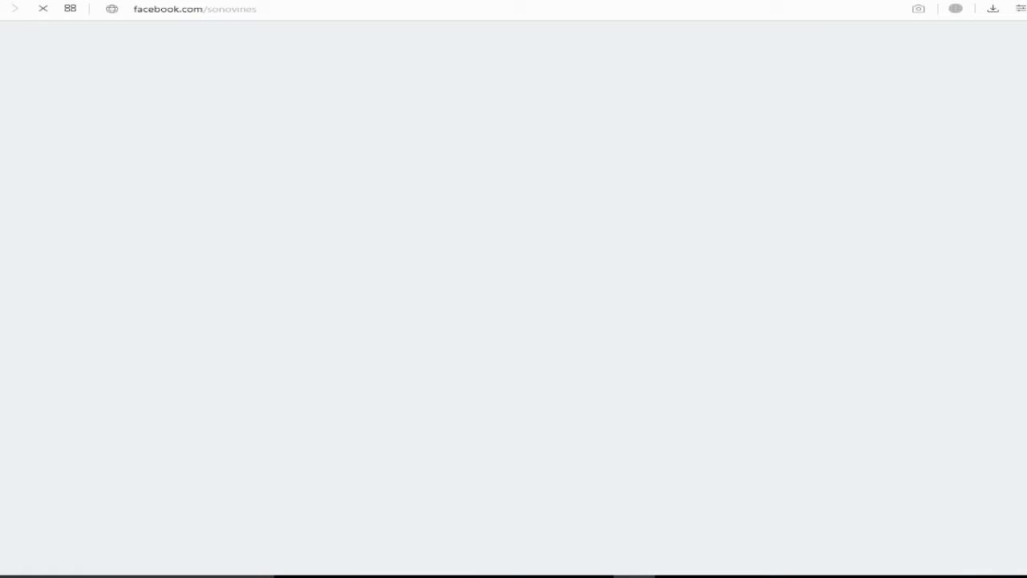
{"action": "key", "text": "ctrl+w"}
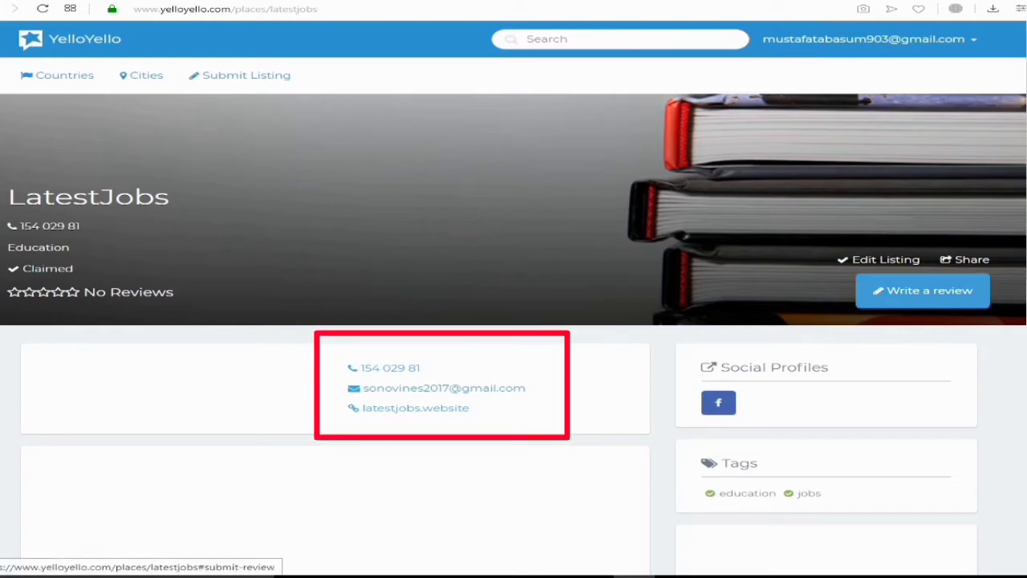
Post a five-star review: 'this is very trusted and believeable site'
{"action": "left_click", "coordinate": [923, 291]}
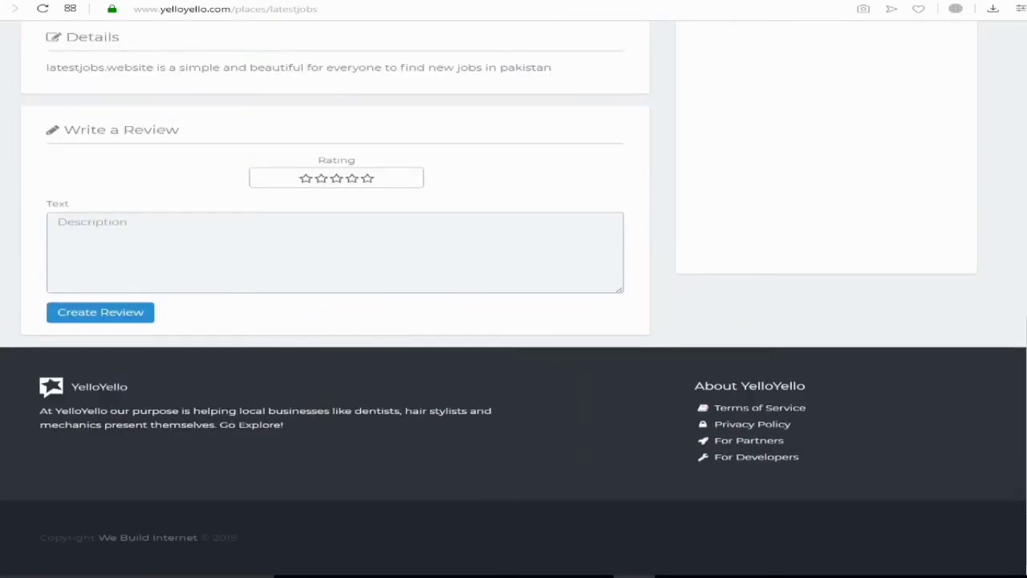
{"action": "scroll", "coordinate": [513, 292], "scroll_direction": "up", "scroll_amount": 1}
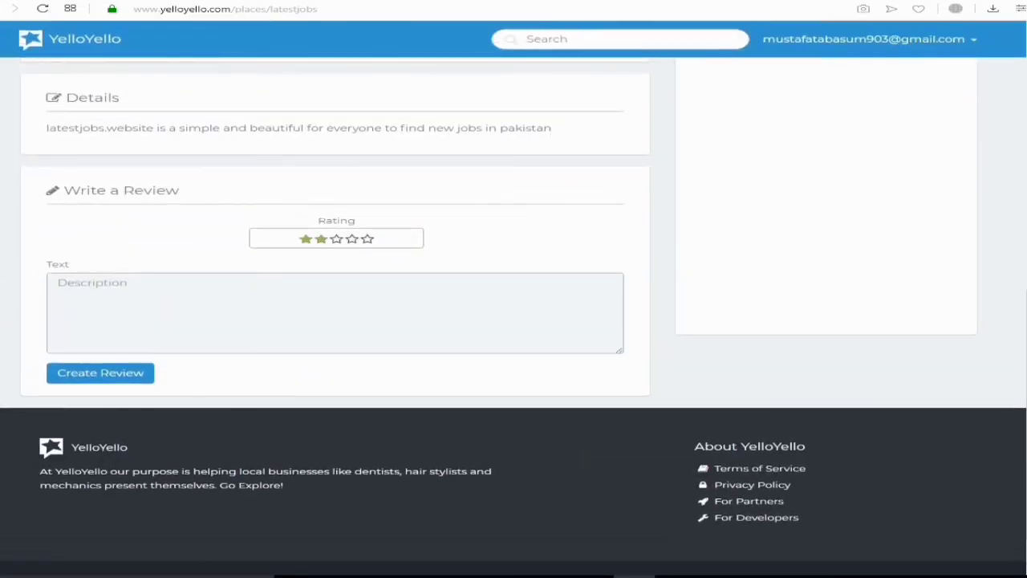
{"action": "left_click", "coordinate": [60, 282]}
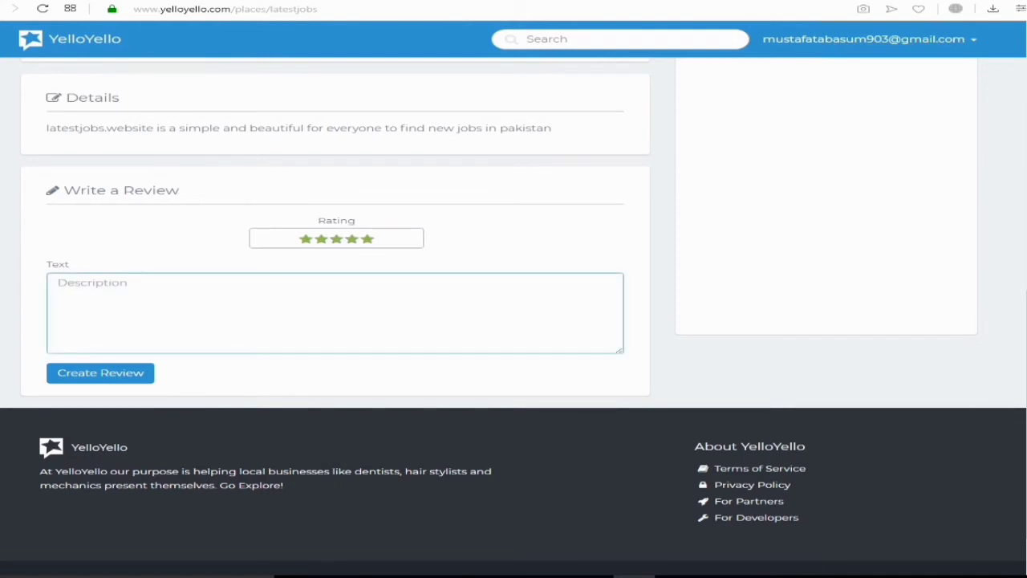
{"action": "left_click", "coordinate": [60, 282]}
{"action": "type", "text": "this is very tru"}
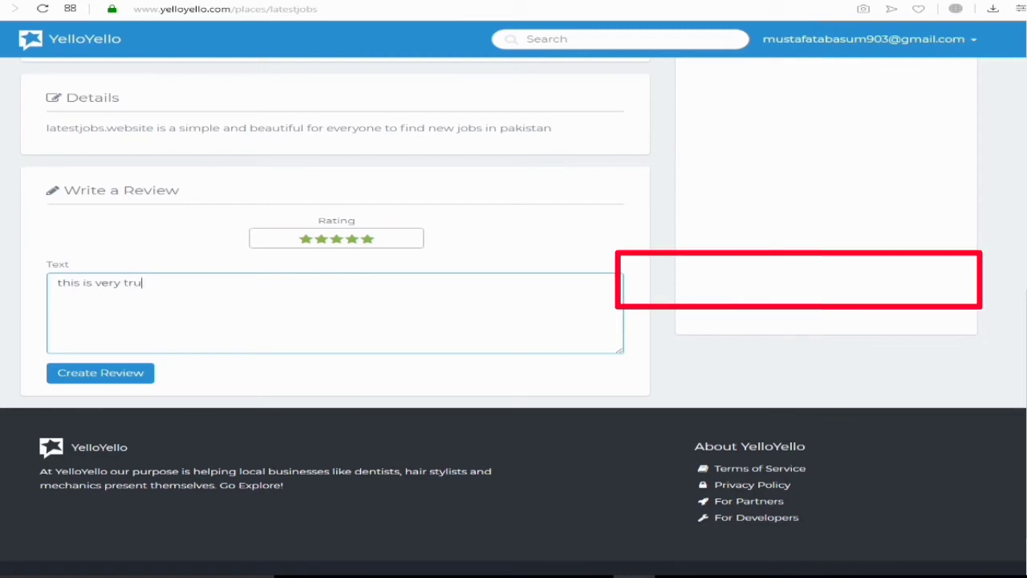
{"action": "type", "text": "sted and "}
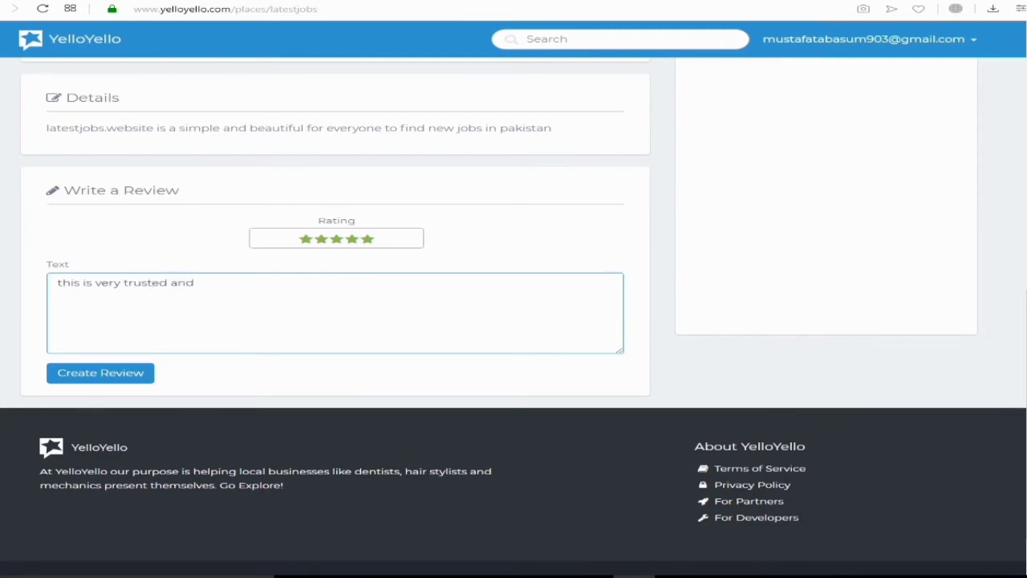
{"action": "type", "text": "believeable site"}
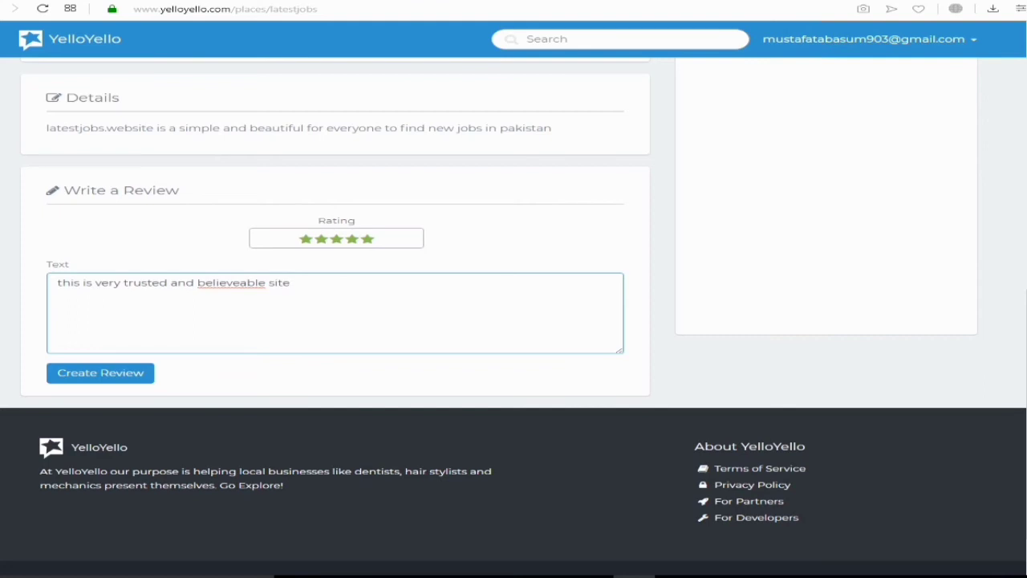
{"action": "key", "text": "Tab"}
{"action": "key", "text": "Return"}
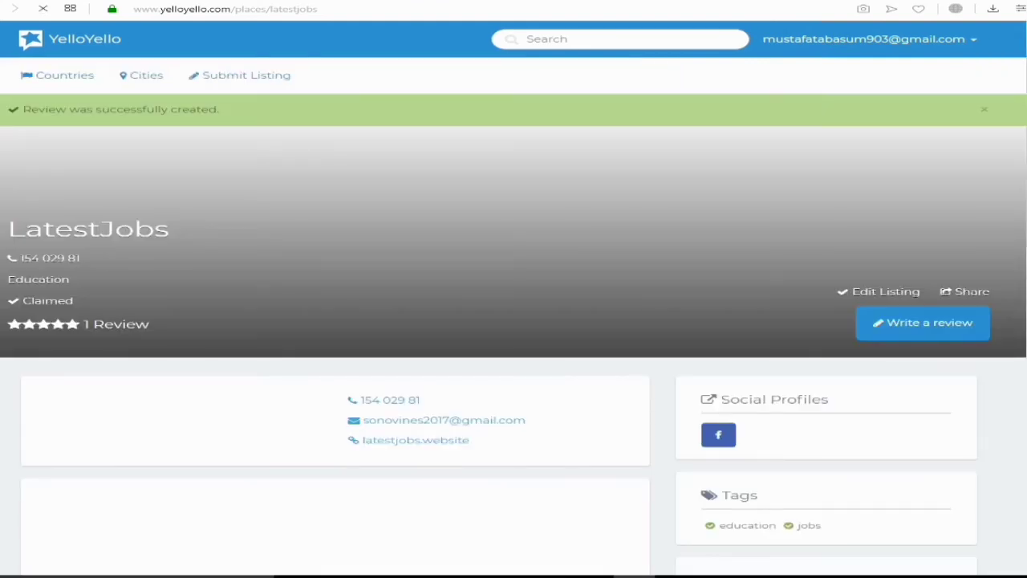
{"action": "scroll", "coordinate": [513, 321], "scroll_direction": "down", "scroll_amount": 3}
{"action": "scroll", "coordinate": [514, 321], "scroll_direction": "down", "scroll_amount": 3}
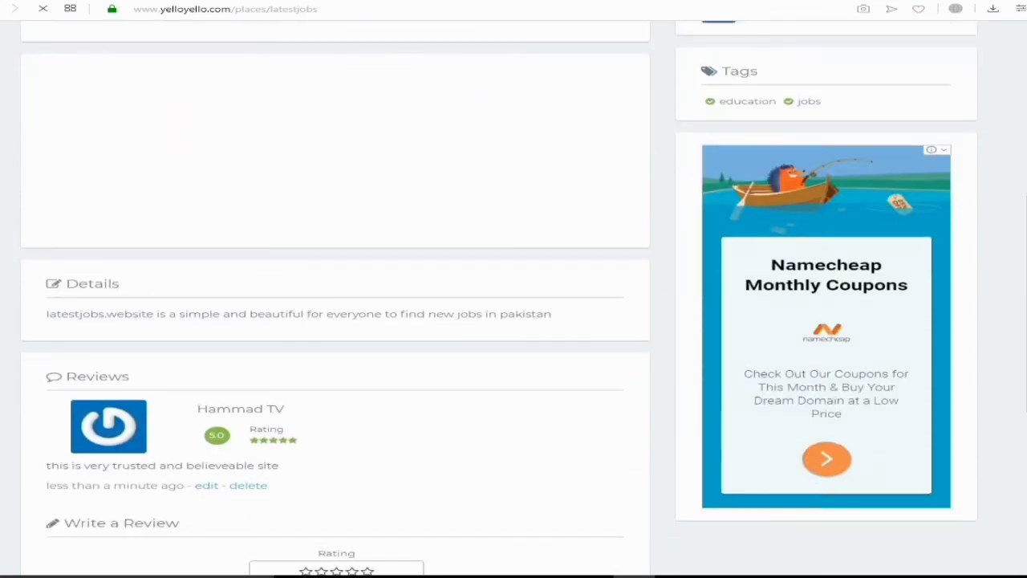
{"action": "scroll", "coordinate": [514, 321], "scroll_direction": "down", "scroll_amount": 3}
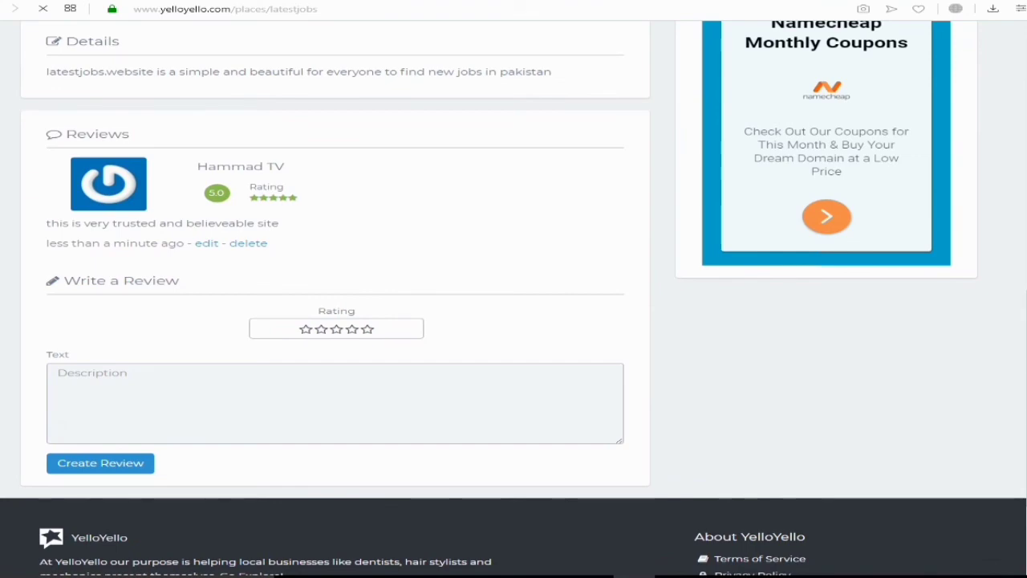
{"action": "scroll", "coordinate": [513, 321], "scroll_direction": "up", "scroll_amount": 8}
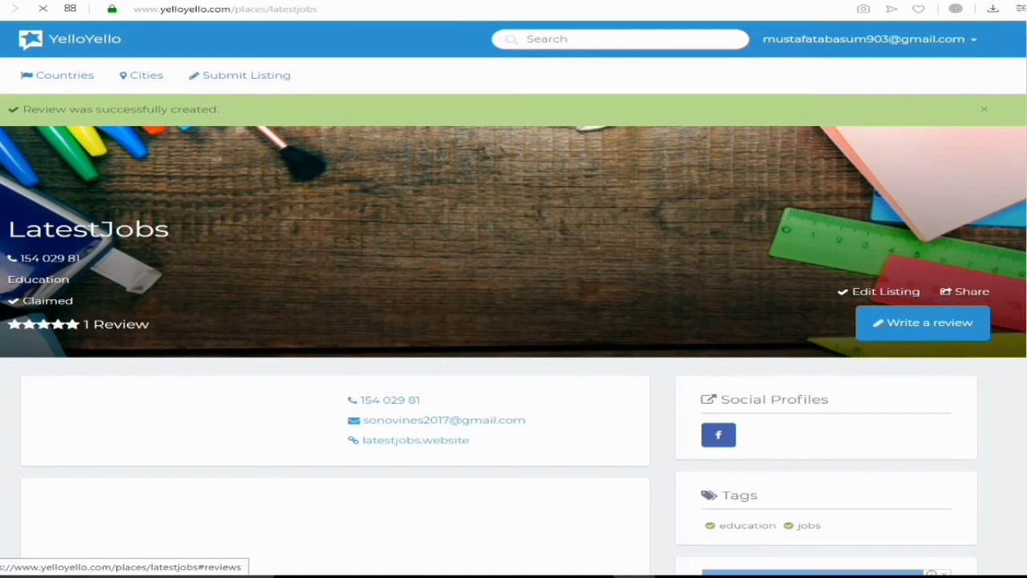
{"action": "scroll", "coordinate": [513, 321], "scroll_direction": "down", "scroll_amount": 5}
{"action": "scroll", "coordinate": [514, 320], "scroll_direction": "up", "scroll_amount": 5}
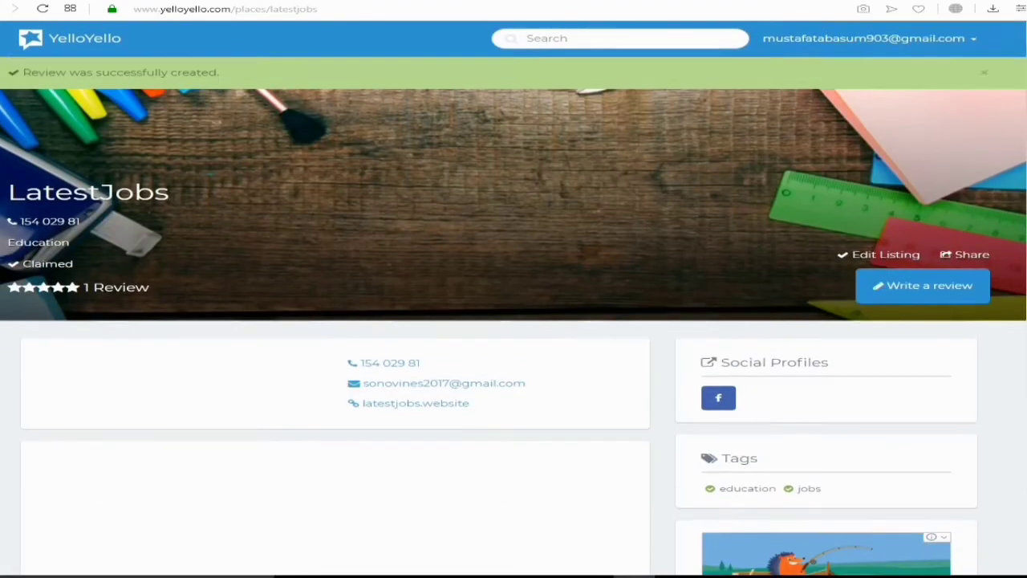